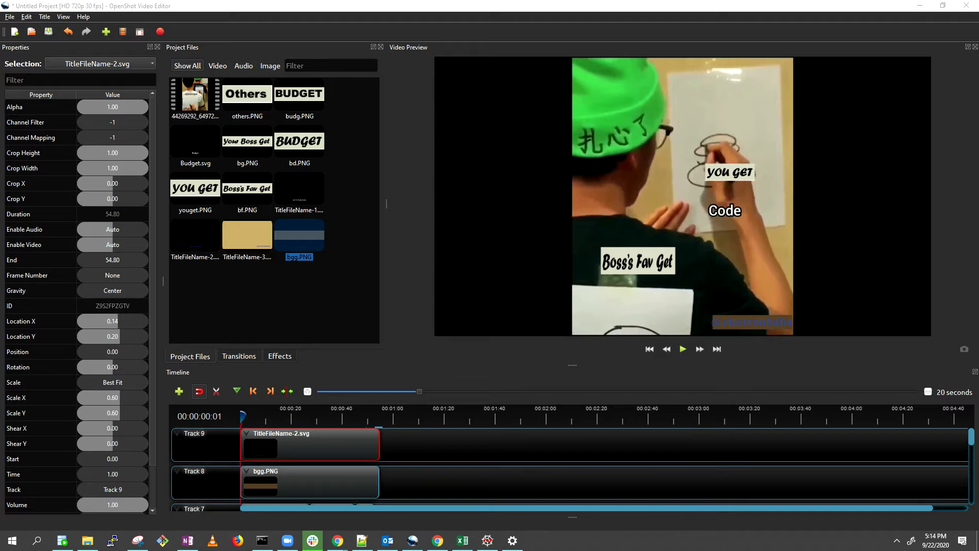
Step: Play the captioned video from the beginning and pause it at about 10 seconds
left_click(683, 349)
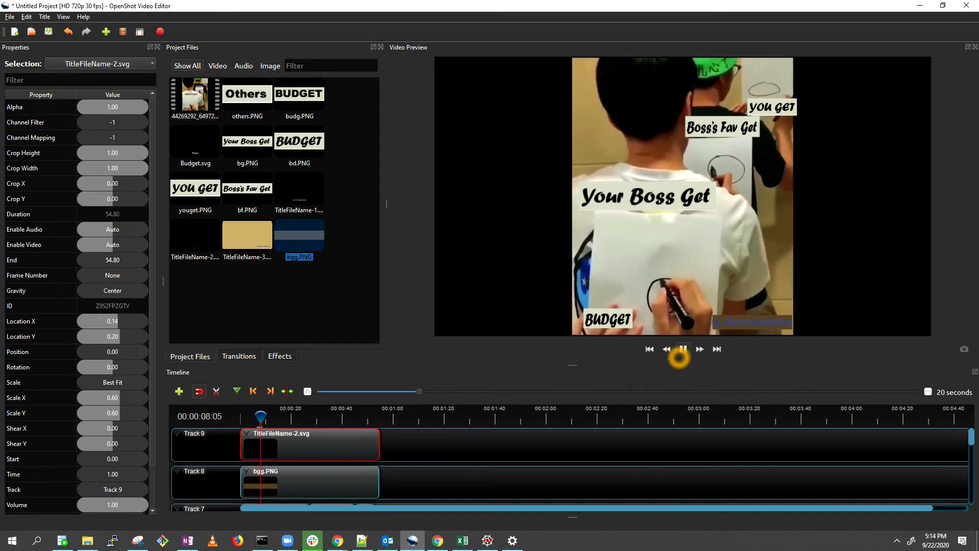
left_click(683, 349)
left_click(551, 384)
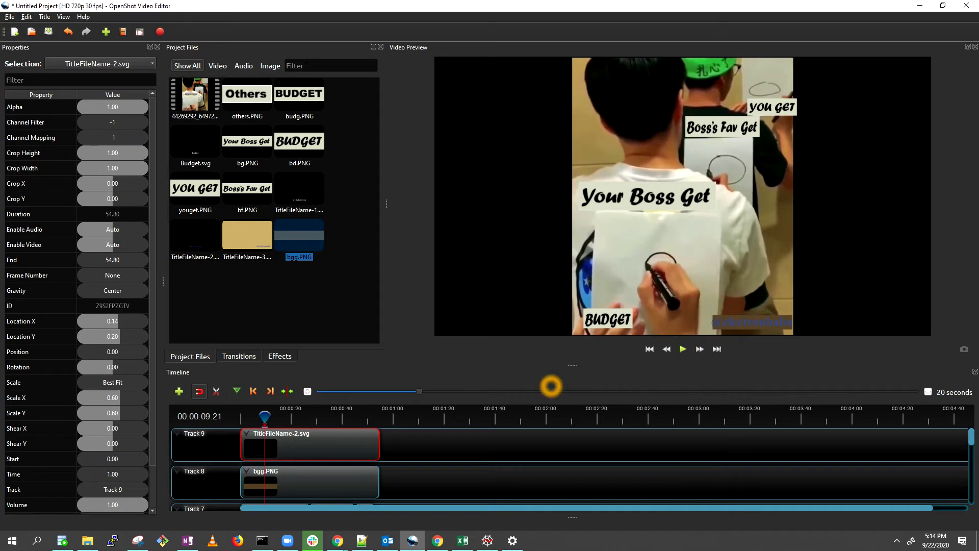
Step: Duplicate the video clip on Track 3 and place the copy after the original, at about 67.5 seconds
scroll(511, 452, "down", 3)
scroll(511, 452, "down", 2)
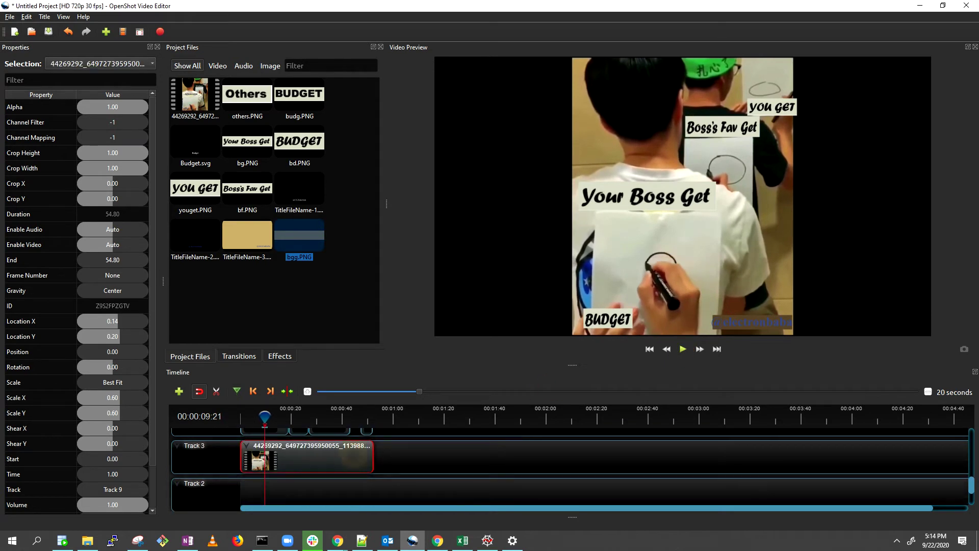
left_click(350, 453)
key("ctrl+c")
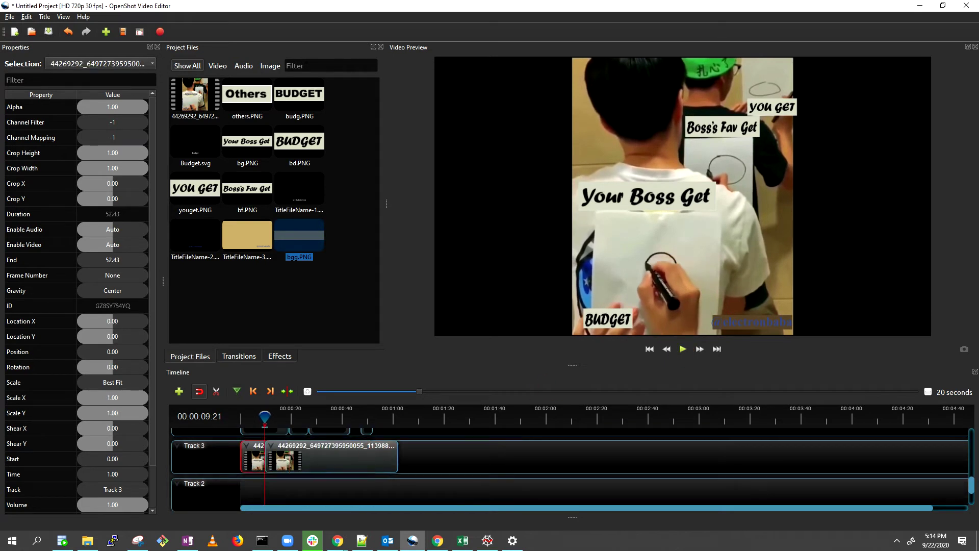
key("ctrl+v")
left_click(505, 464)
Step: Preview the duplicated Track 3 clip without its overlay labels at about 1:13
left_click(424, 417)
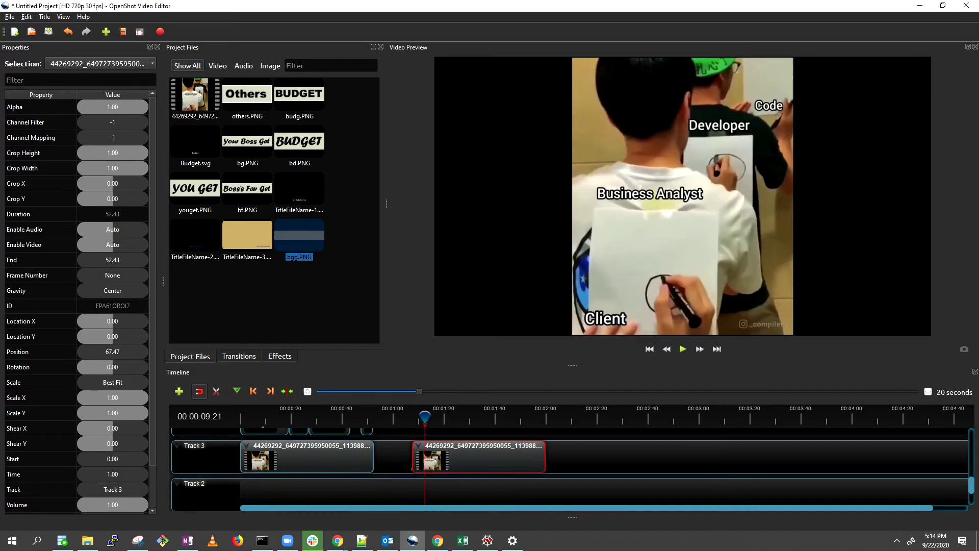
left_click(683, 349)
left_click(301, 245)
Step: Examine the title templates, including Header 1, Gray box 3 and Gold 1, without saving a title
left_click(44, 16)
left_click(48, 32)
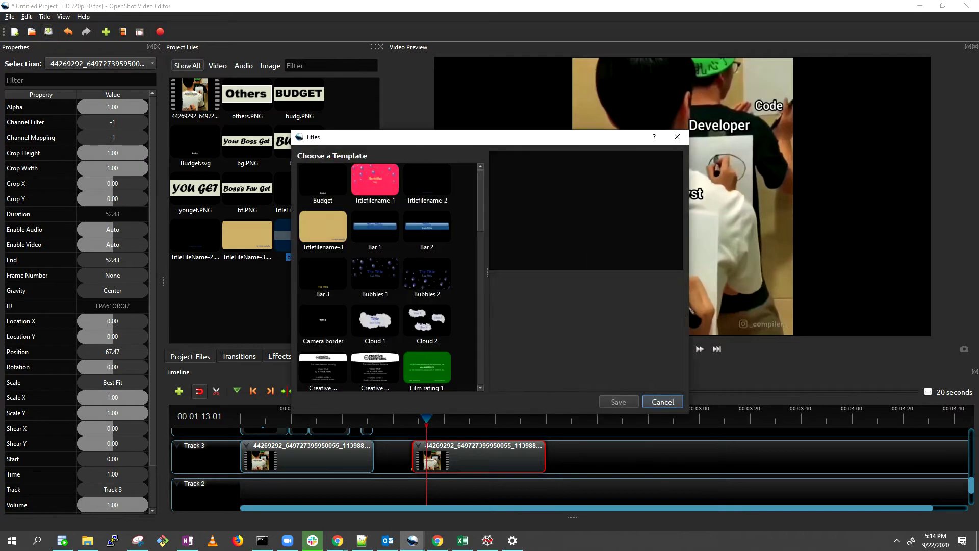
scroll(390, 291, "down", 3)
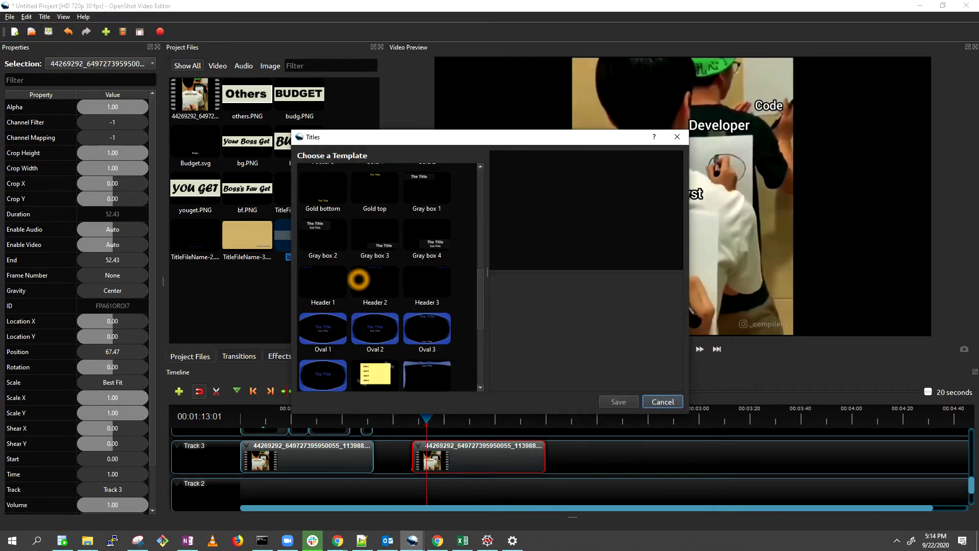
left_click(330, 283)
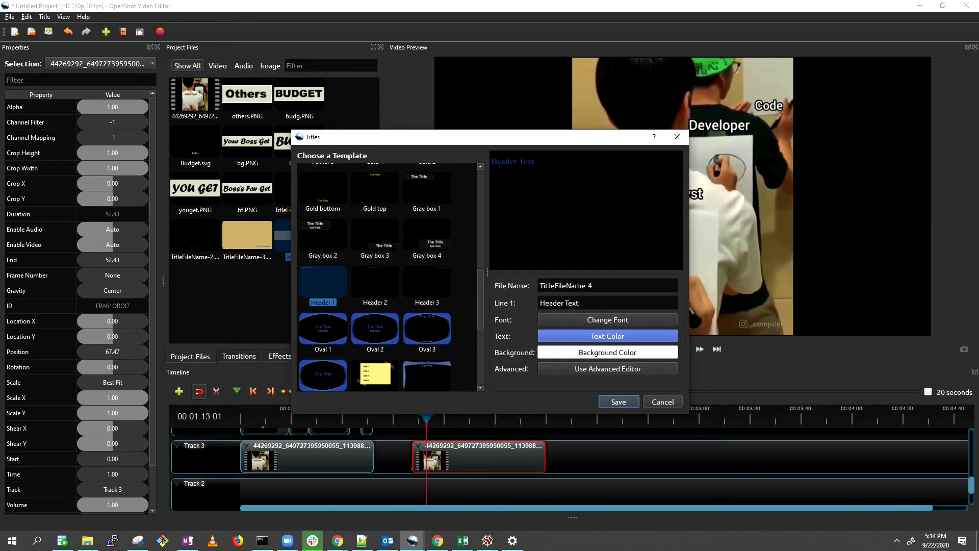
left_click(384, 234)
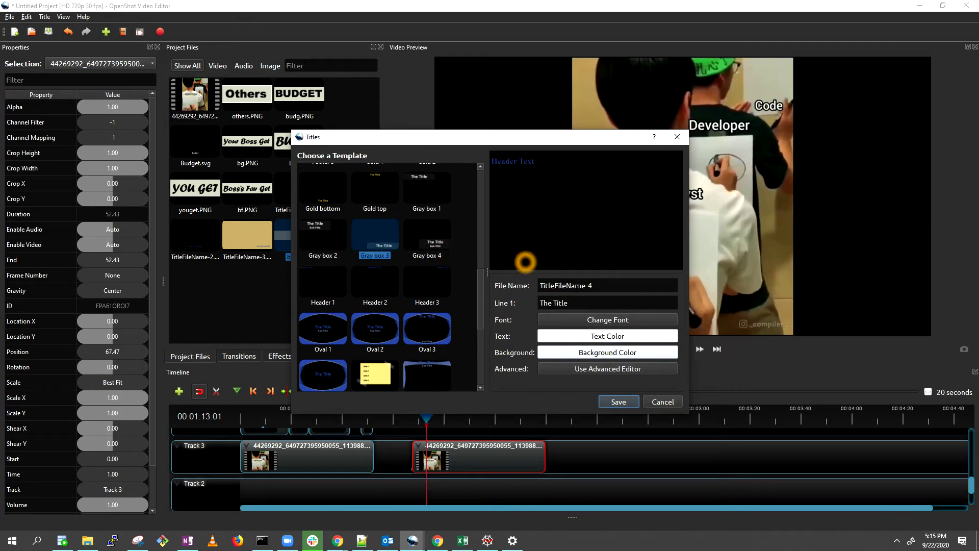
scroll(437, 262, "up", 4)
scroll(437, 262, "down", 3)
left_click(427, 264)
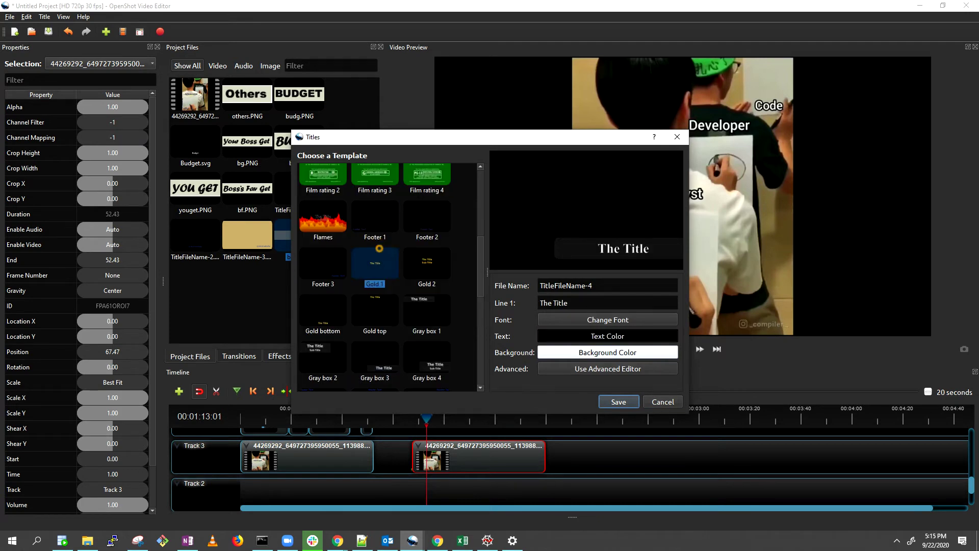
left_click(337, 271)
left_click(663, 401)
Step: Select the TitleFileName-2.svg clip on Track 9 and compare preview frames at about 1:13, 0:41, 0:32 and the start
left_click(195, 237)
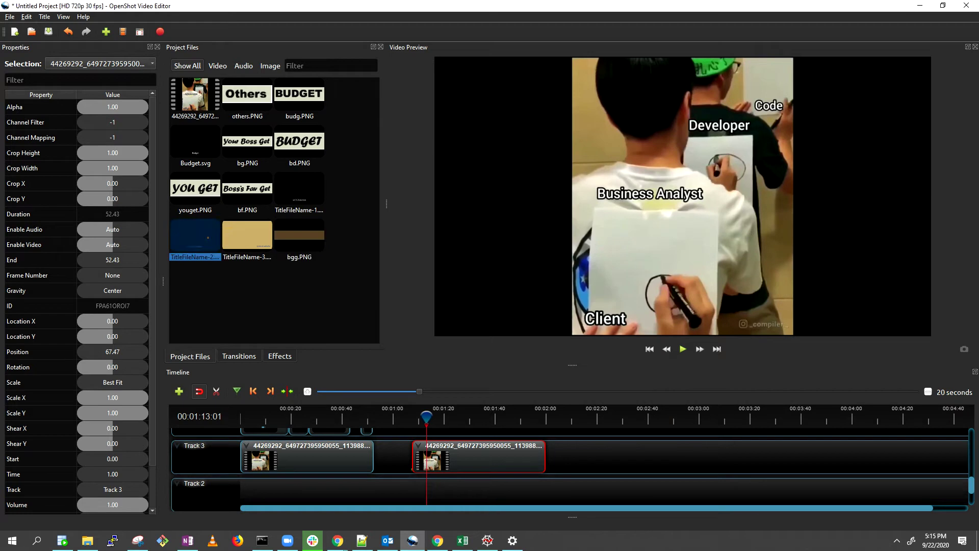
scroll(350, 443, "up", 5)
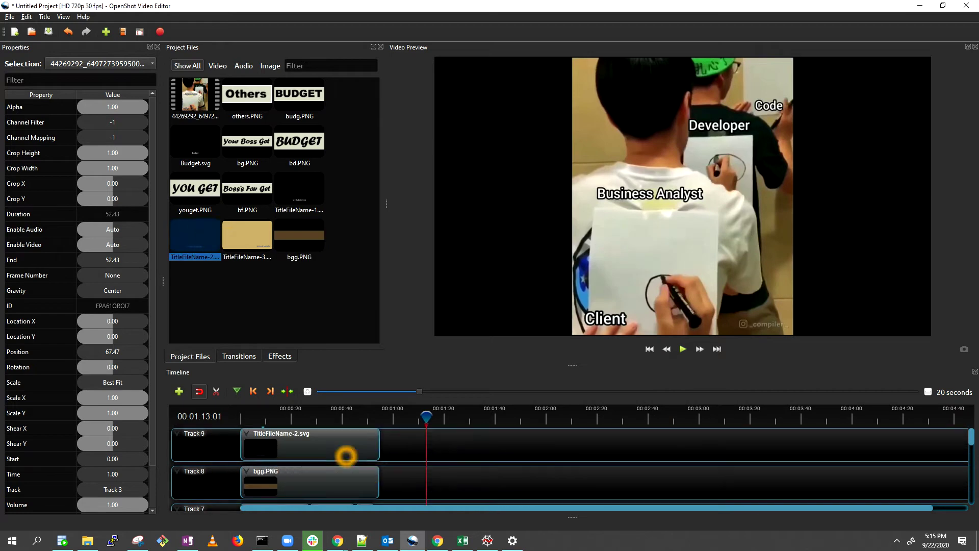
left_click(281, 448)
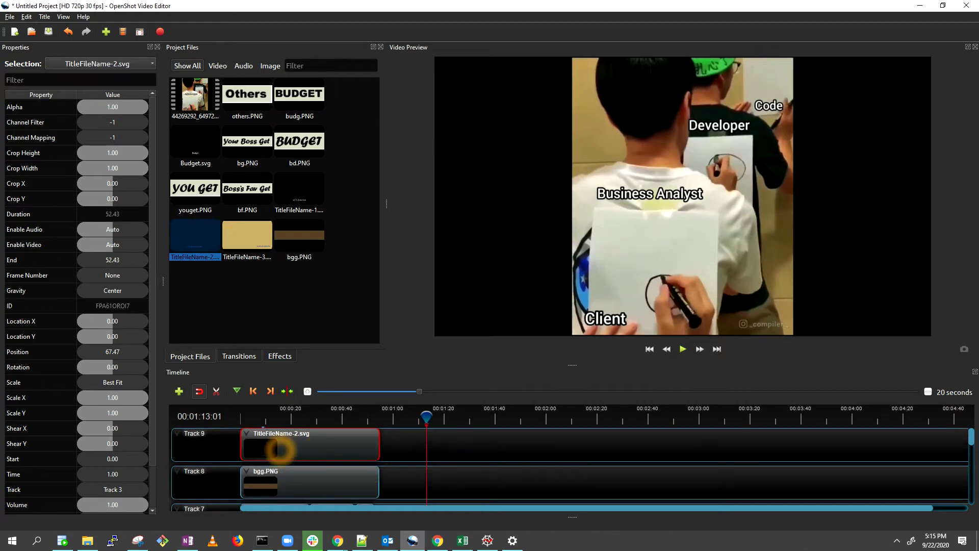
left_click(429, 417)
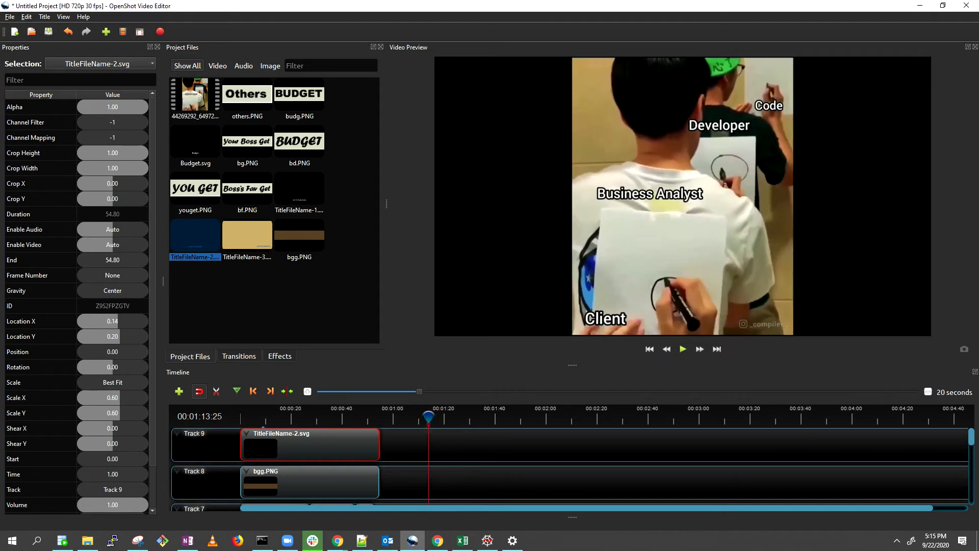
left_click(345, 415)
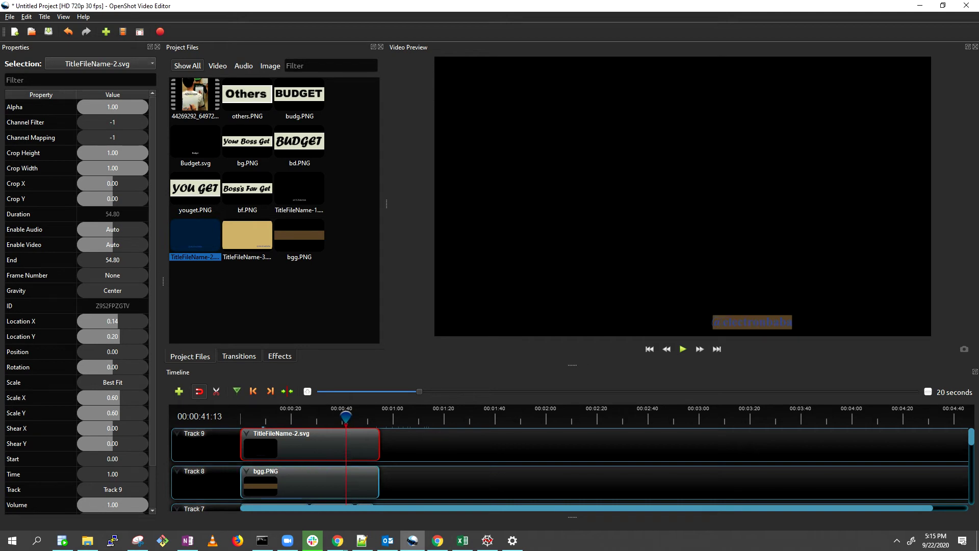
left_click_drag(343, 416, 321, 415)
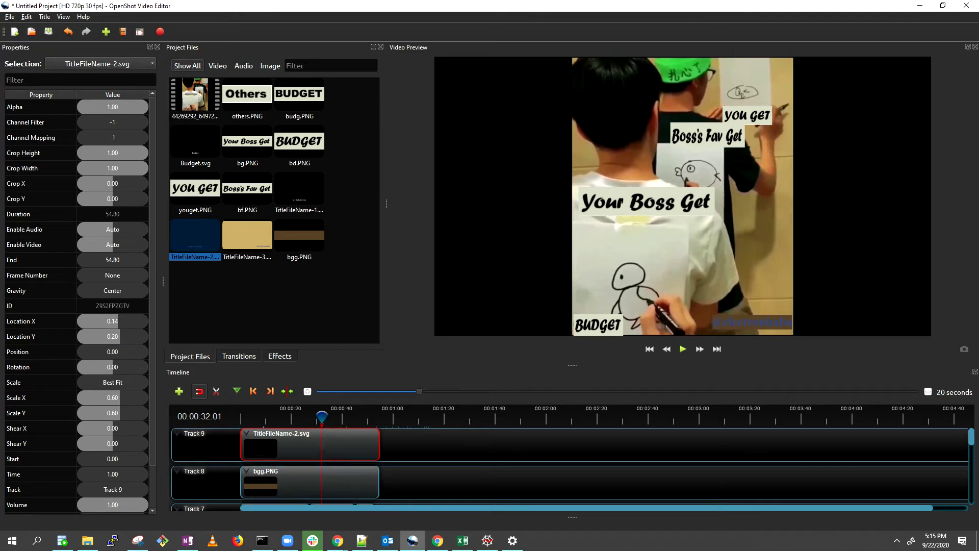
left_click_drag(322, 415, 237, 415)
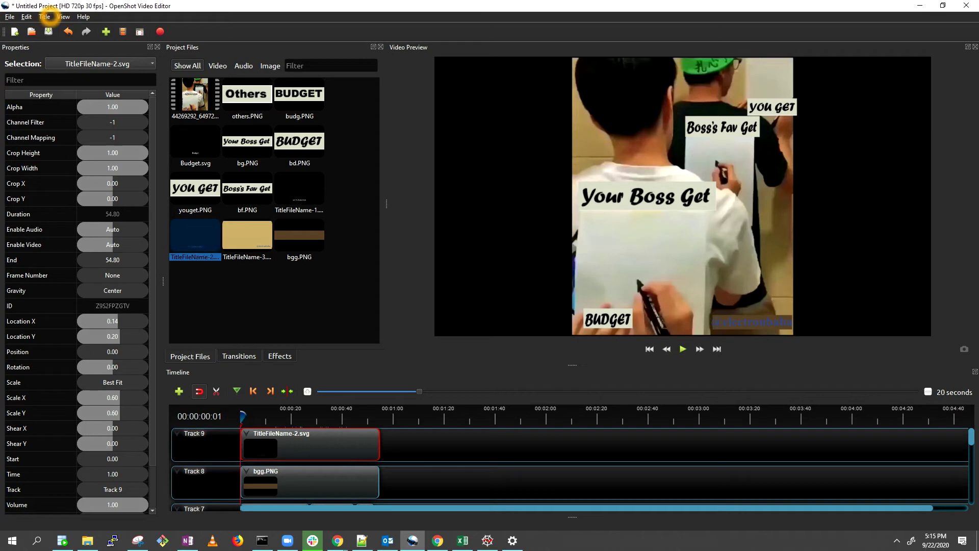
Step: Try to open the Bubbles 2 title template in the advanced editor, and discard the title
left_click(44, 17)
left_click(57, 28)
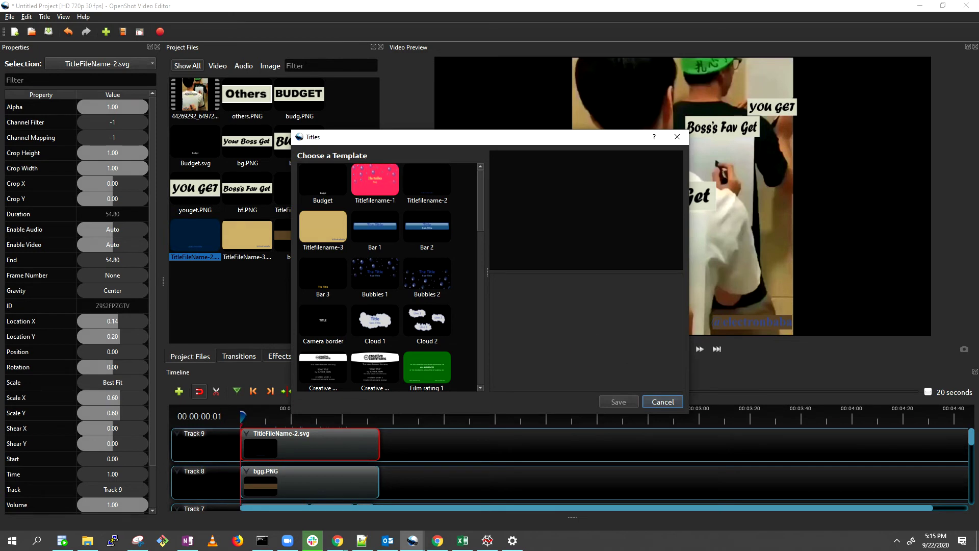
left_click(434, 261)
left_click(591, 386)
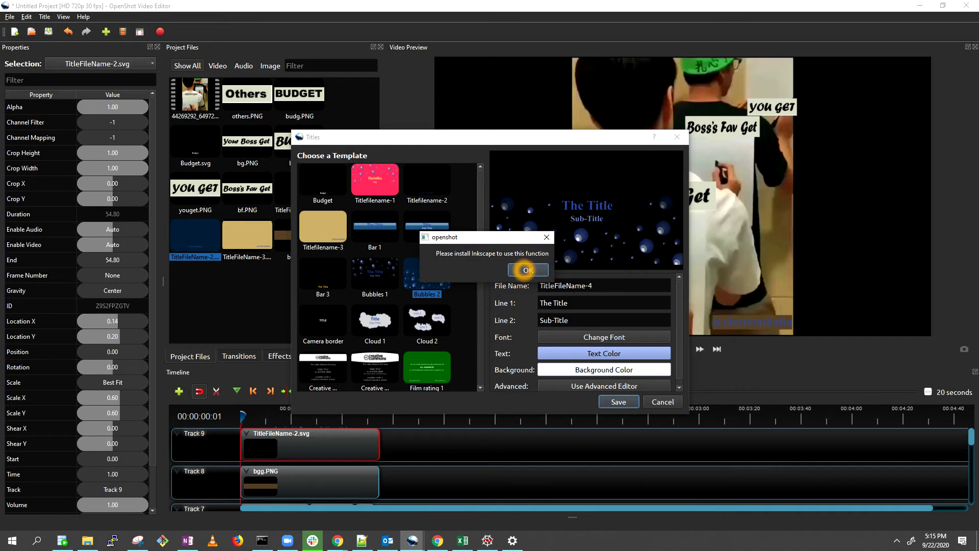
left_click(528, 269)
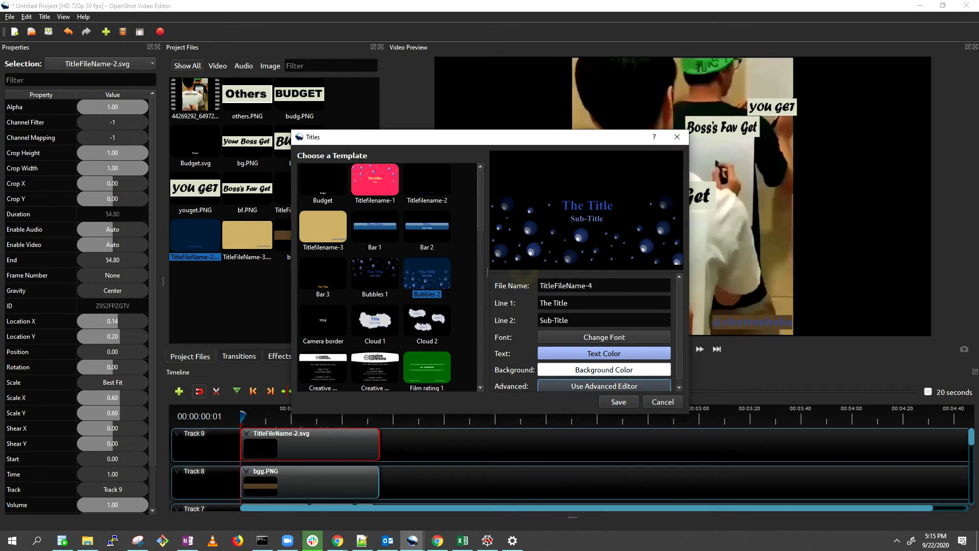
left_click(676, 136)
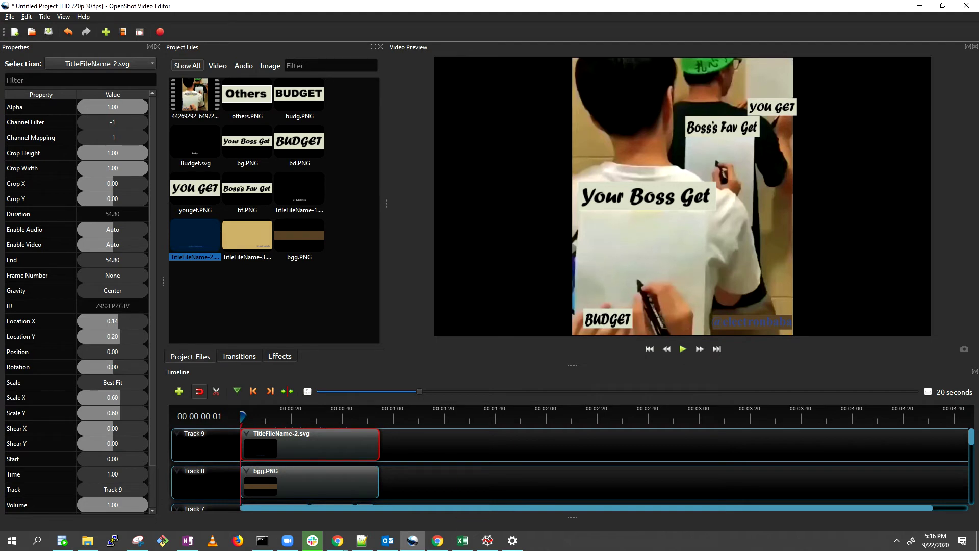
Step: Select the first bf.PNG clip on Track 7 and examine the label's transition around 28 seconds, returning to the start
scroll(469, 480, "down", 1)
left_click(274, 456)
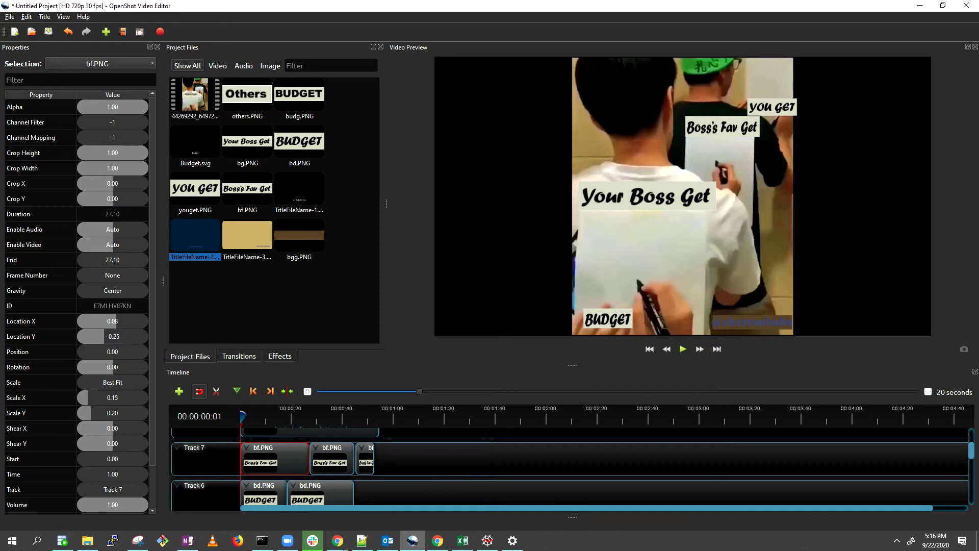
left_click_drag(242, 415, 314, 428)
left_click(306, 429)
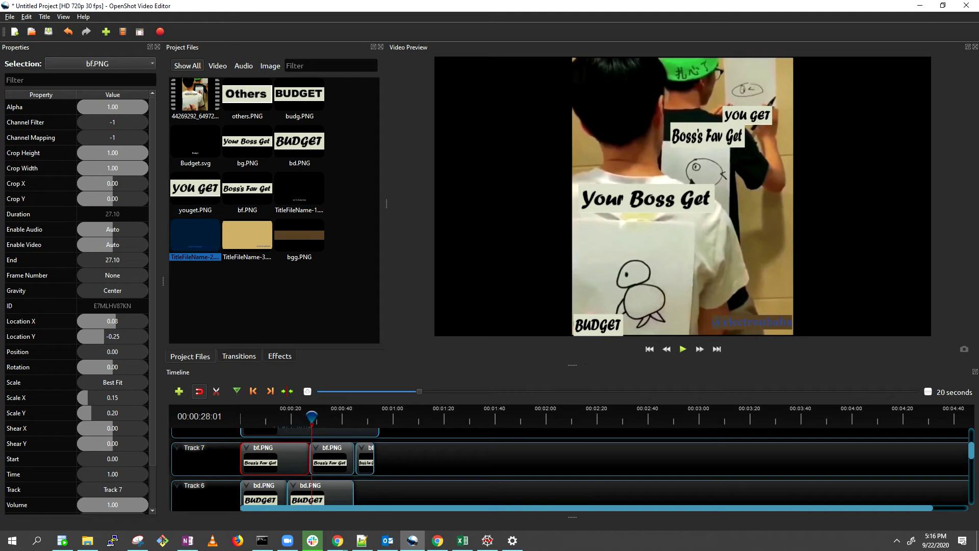
left_click_drag(311, 419, 315, 418)
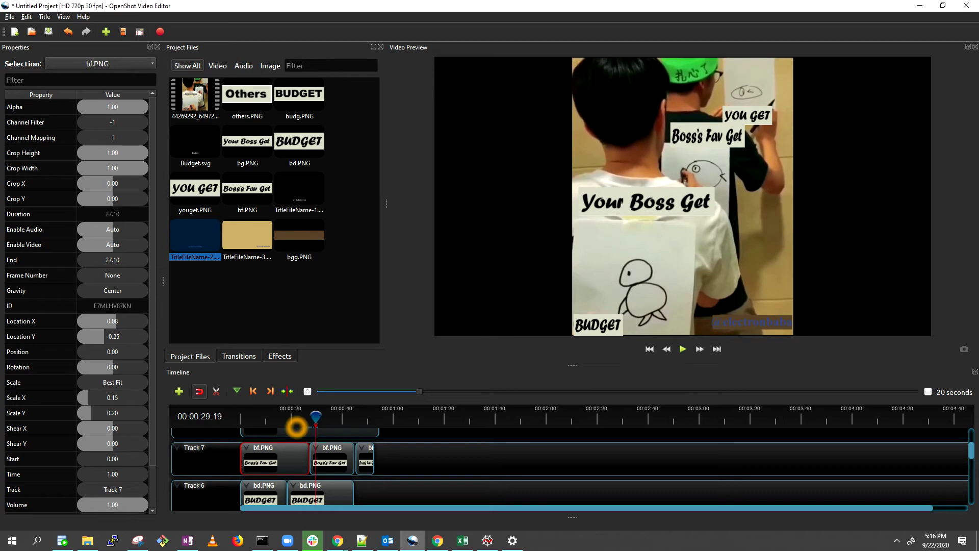
mouse_move(319, 418)
left_mouse_down()
mouse_move(304, 416)
mouse_move(315, 427)
left_mouse_up()
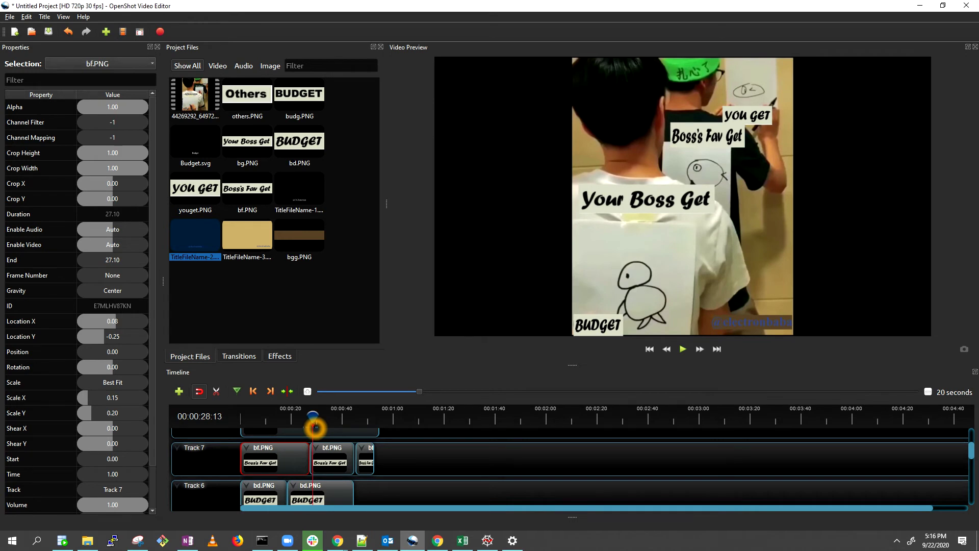
left_click_drag(315, 419, 234, 420)
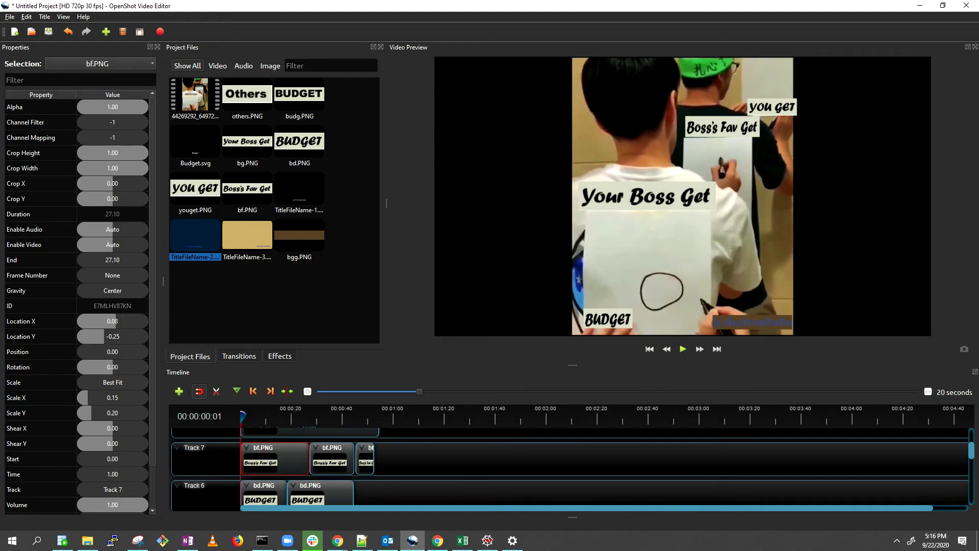
Step: Duplicate the first bf.PNG clip on Track 7 and place the copy at about 72 seconds
scroll(612, 470, "up", 3)
left_click(484, 448)
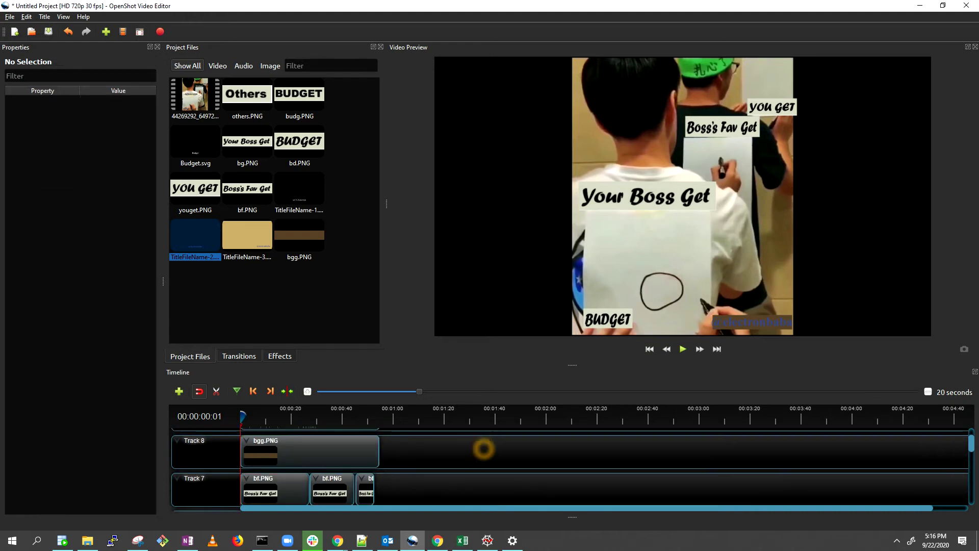
scroll(463, 459, "up", 1)
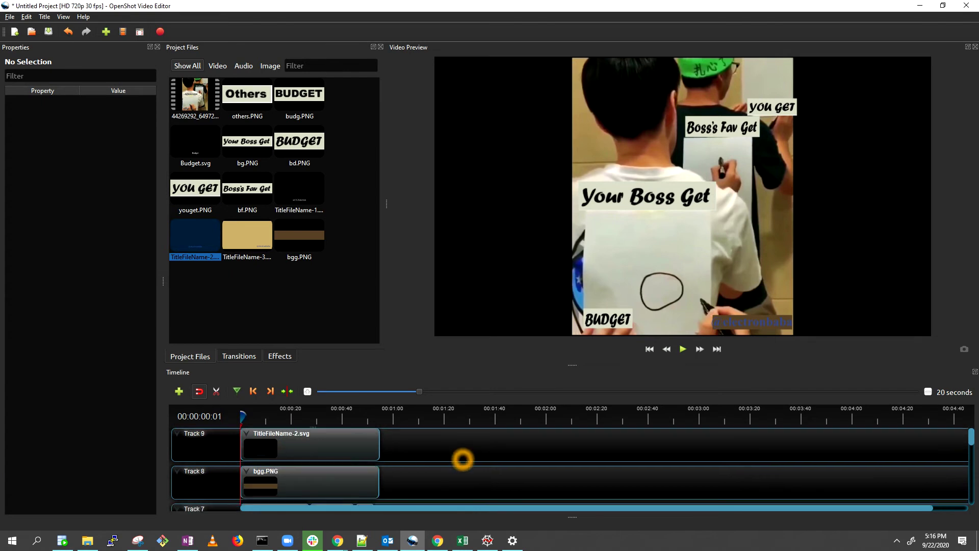
scroll(462, 459, "down", 3)
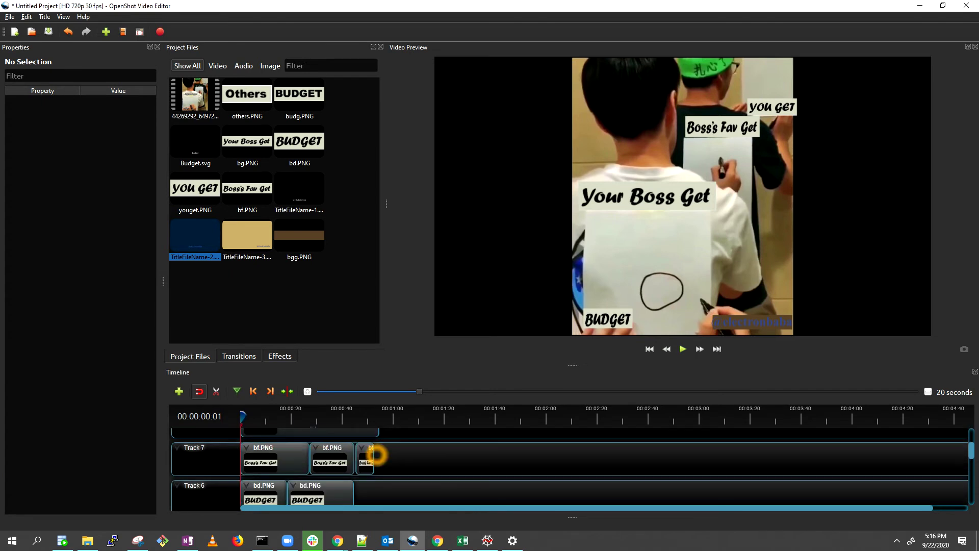
left_click(301, 461)
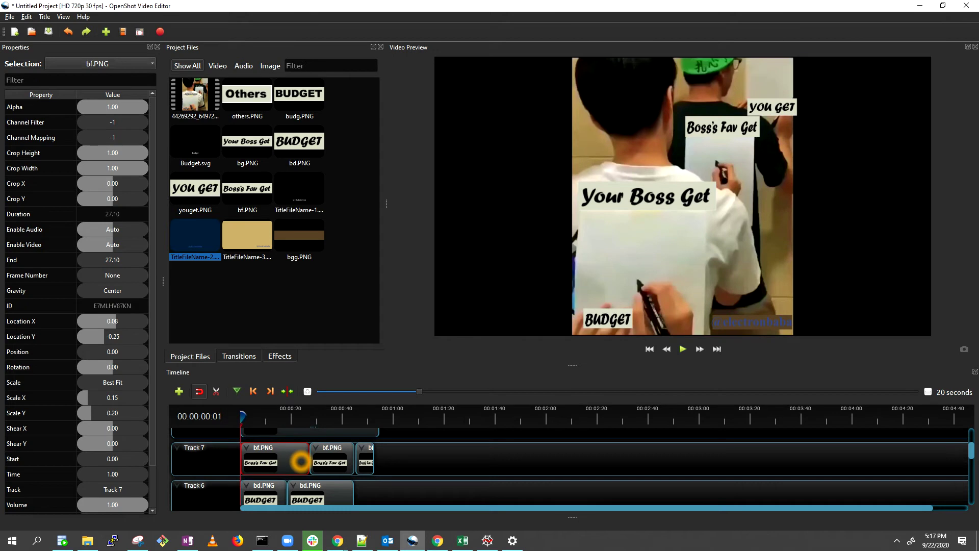
left_click_drag(300, 461, 485, 462)
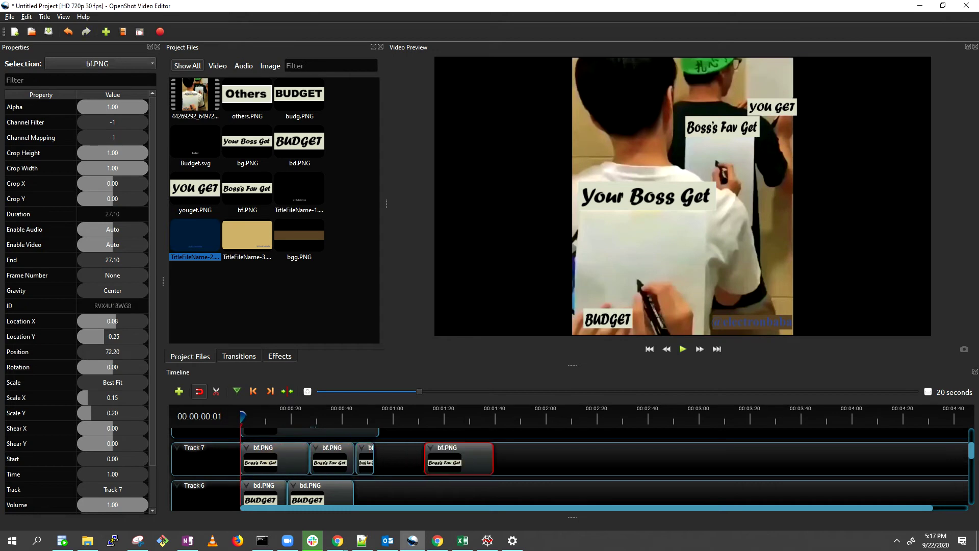
left_click_drag(272, 465, 280, 467)
left_click(451, 466)
Step: Preview the copied bf.PNG clip on Track 7 at about 1:21 and look over the tracks below
left_click_drag(243, 416, 446, 426)
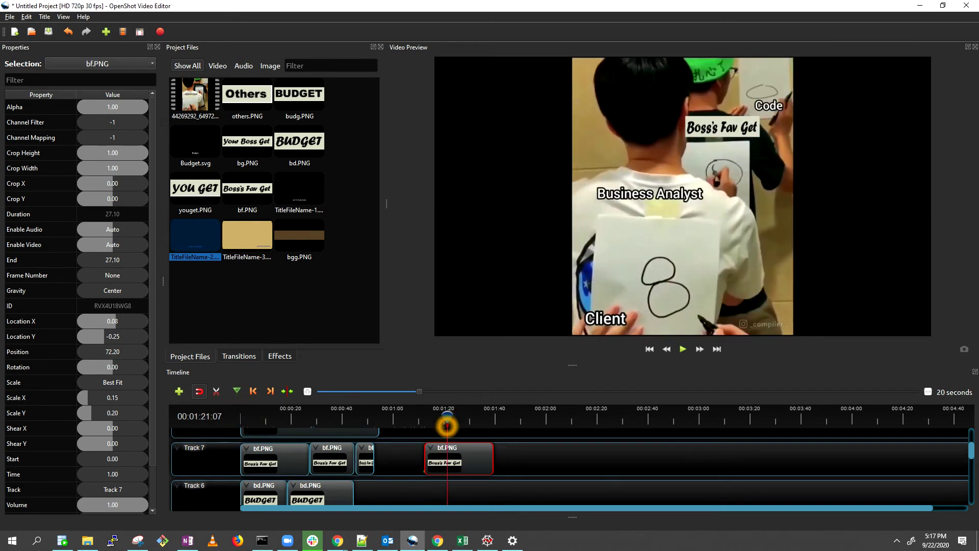
scroll(496, 445, "down", 2)
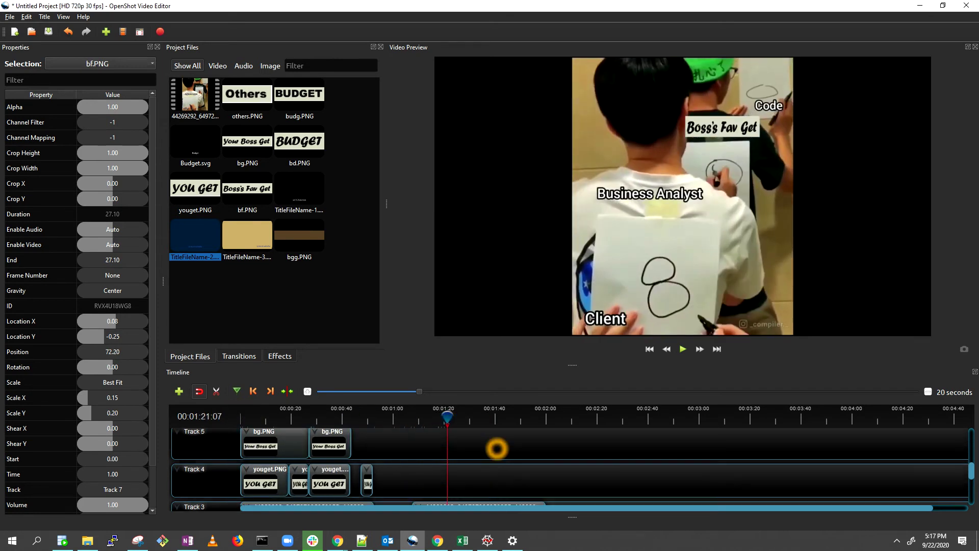
scroll(496, 448, "up", 2)
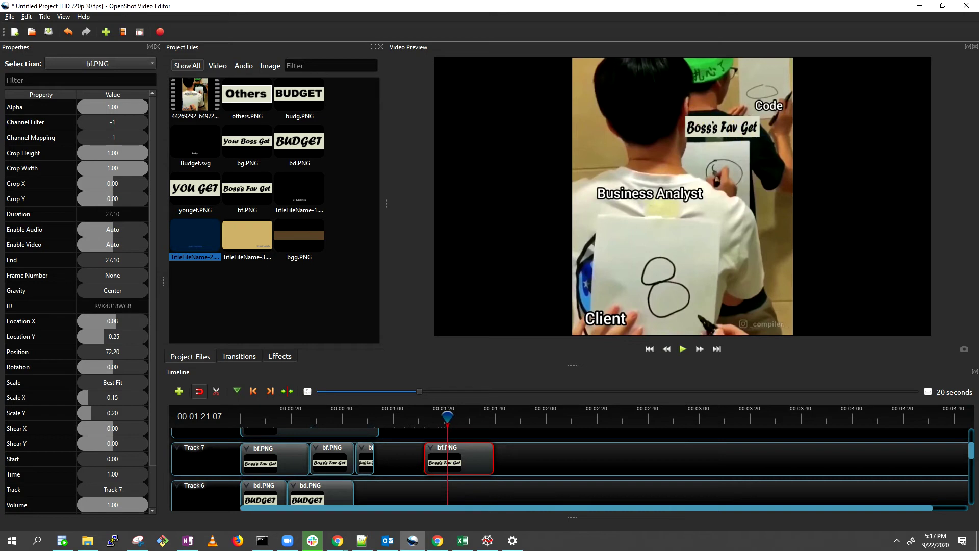
Step: Try scaling the copied bf.PNG label to 0.50 in both Scale X and Scale Y, and undo both changes
double_click(104, 413)
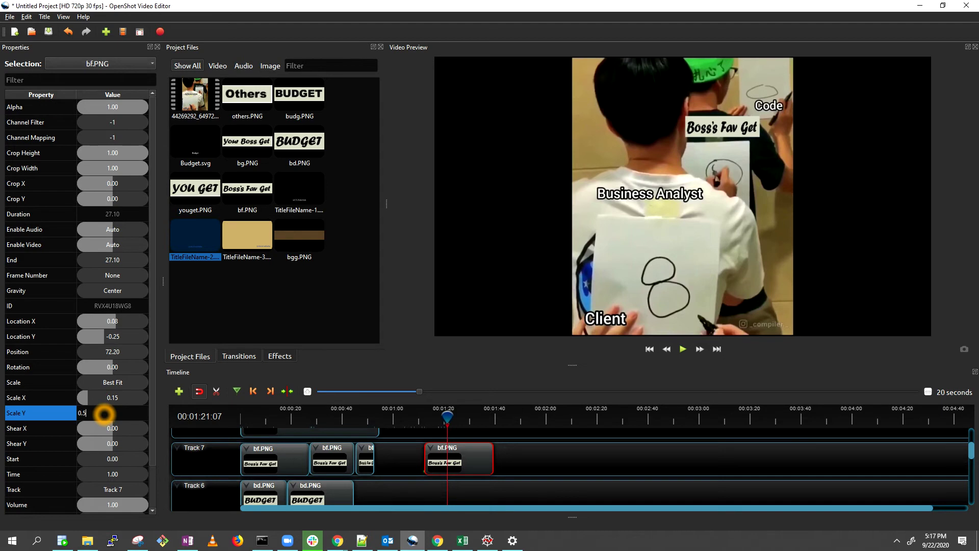
key("Return")
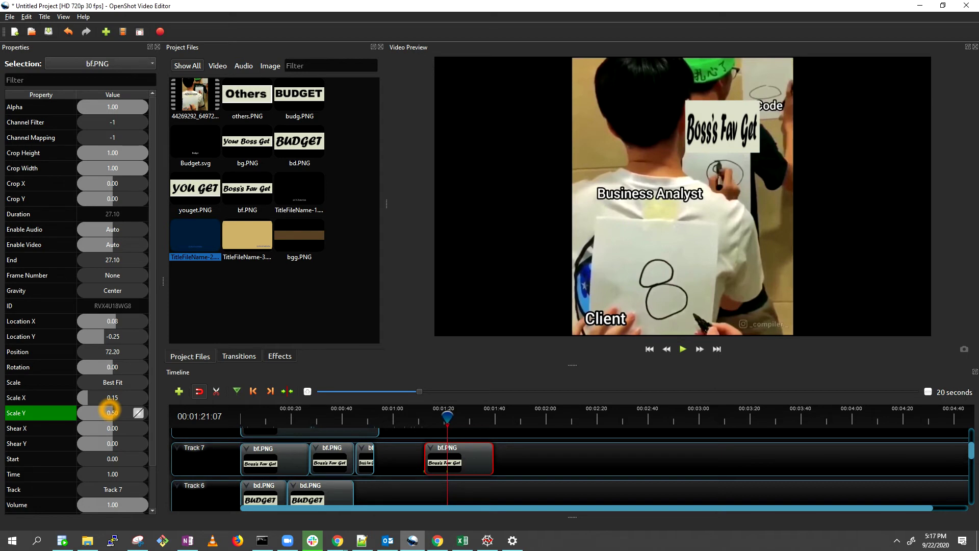
left_click(112, 396)
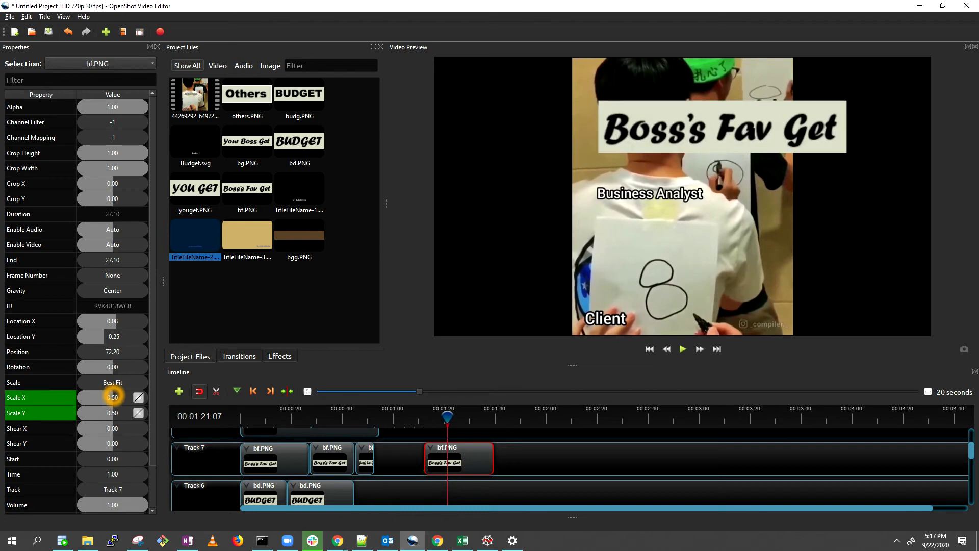
key("ctrl+z")
key("ctrl+z")
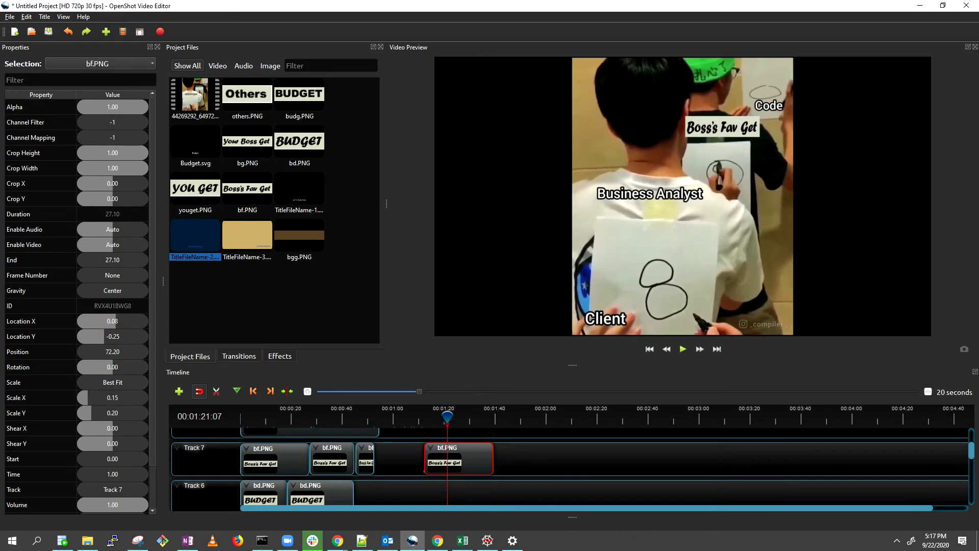
Step: Try the copied bf.PNG label at Location X 0.4 and at -0.4
double_click(111, 321)
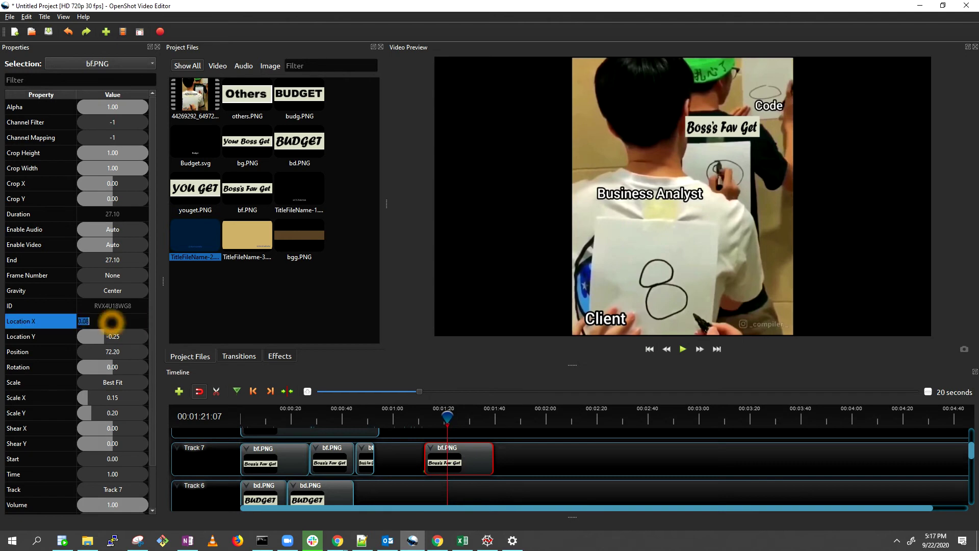
type("0.")
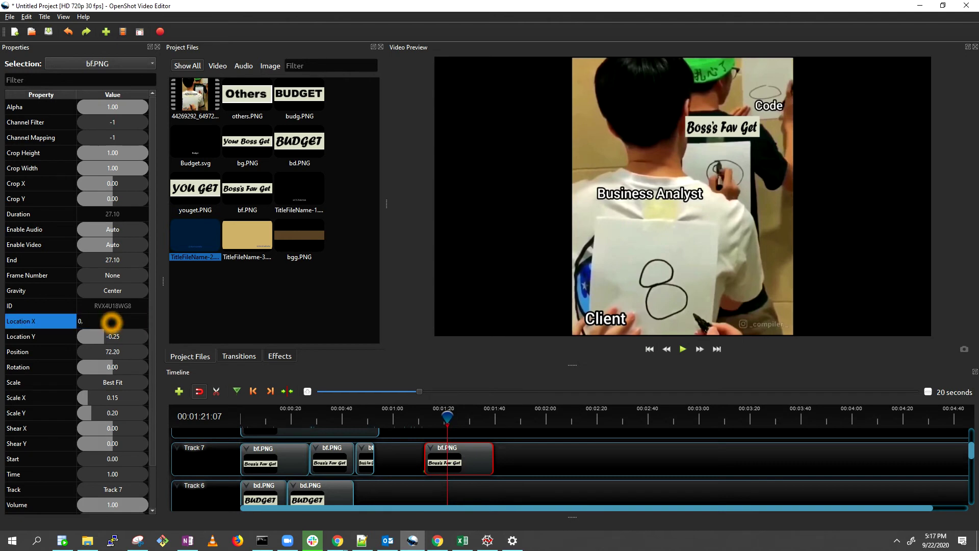
type("4")
key("Return")
double_click(112, 321)
type("-0.4")
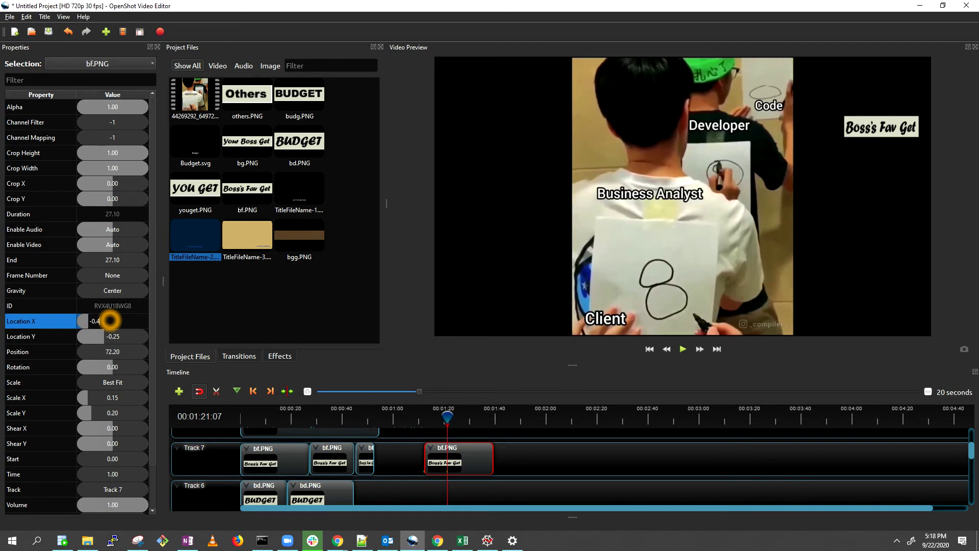
key("Return")
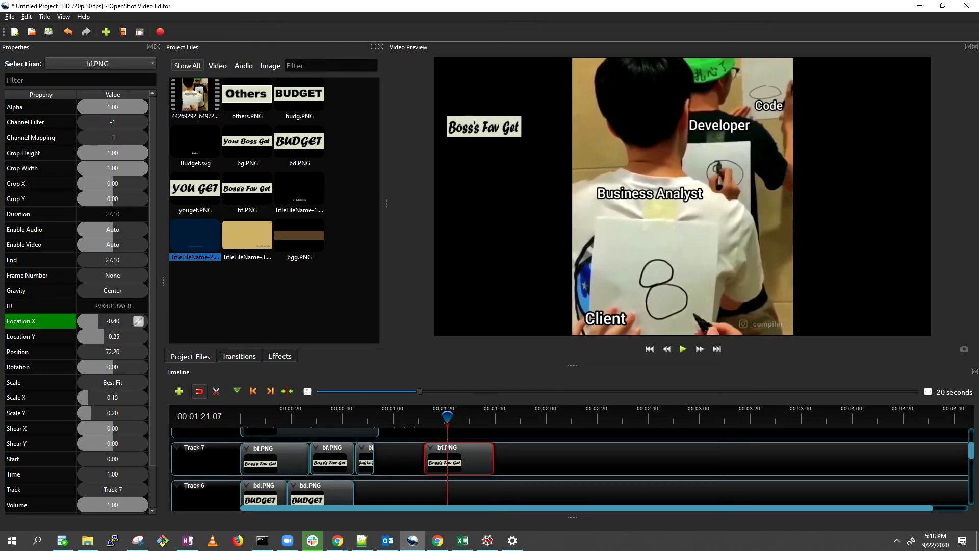
Step: Bring the copied bf.PNG label back towards the middle, trying Location X 0 and -0.01
double_click(100, 320)
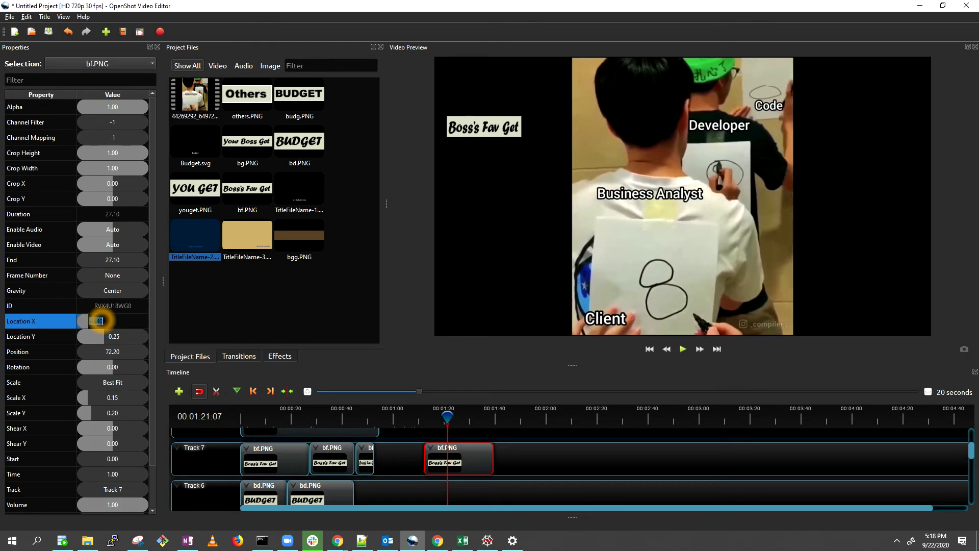
type("-")
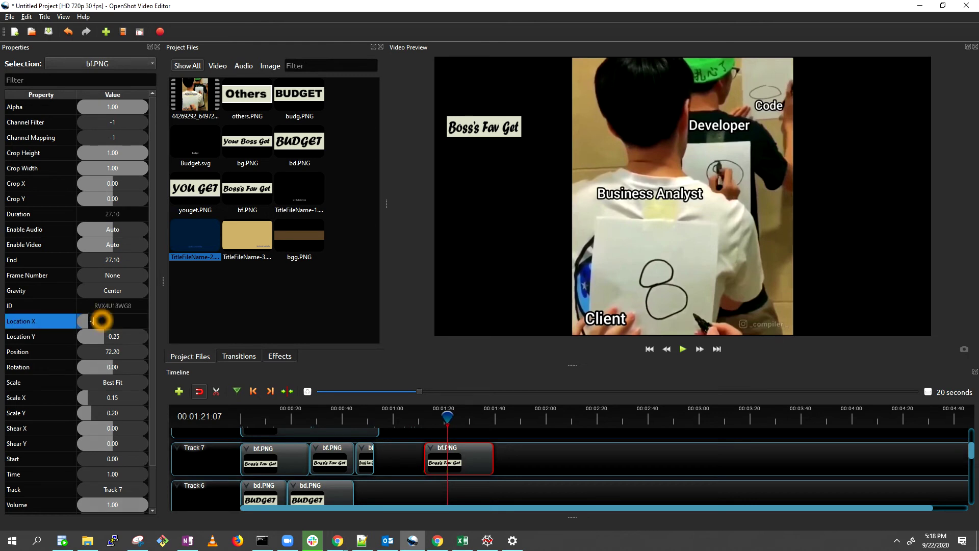
type("0")
key("Return")
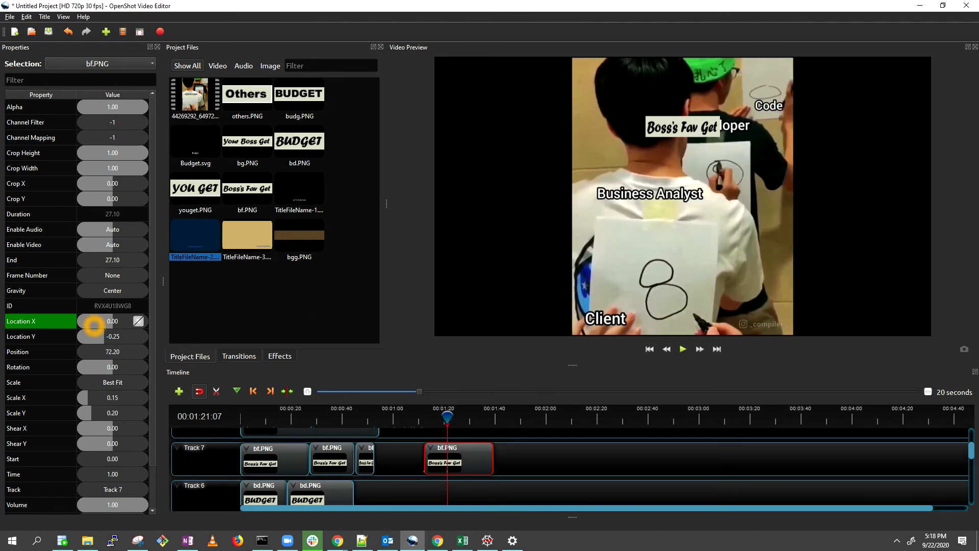
double_click(94, 323)
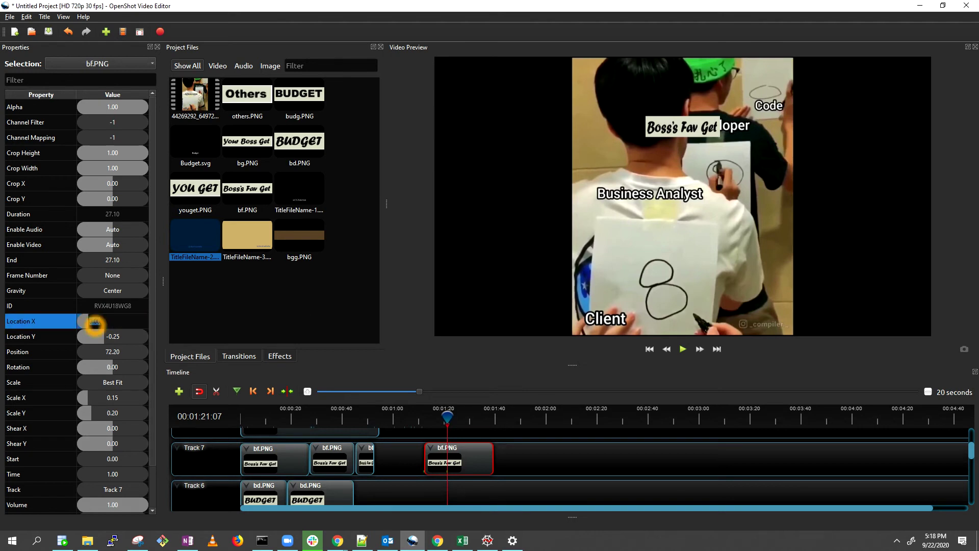
key("BackSpace")
type("-0.01")
key("Return")
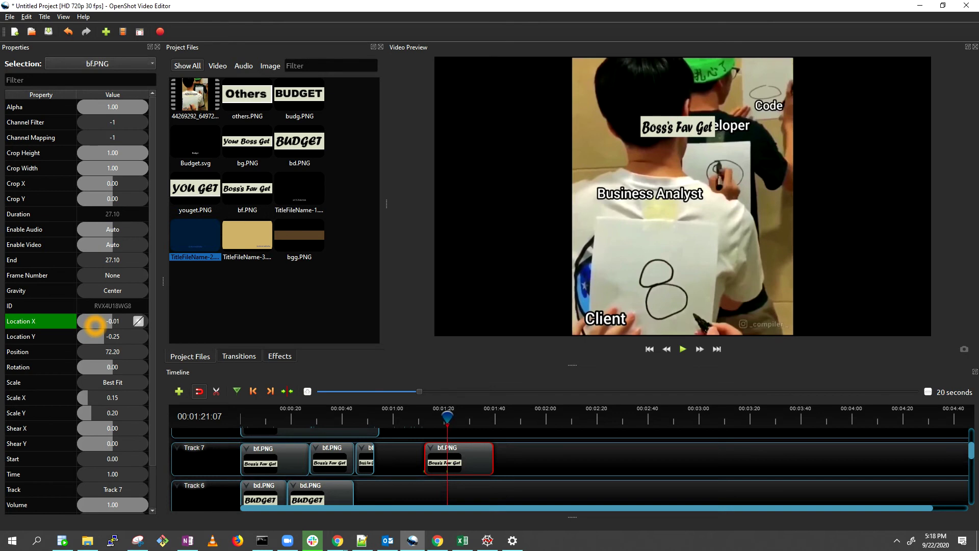
Step: Set the copied bf.PNG clip's Location X to -0.03, with the timeline scaled to 30 seconds
key("ctrl+minus")
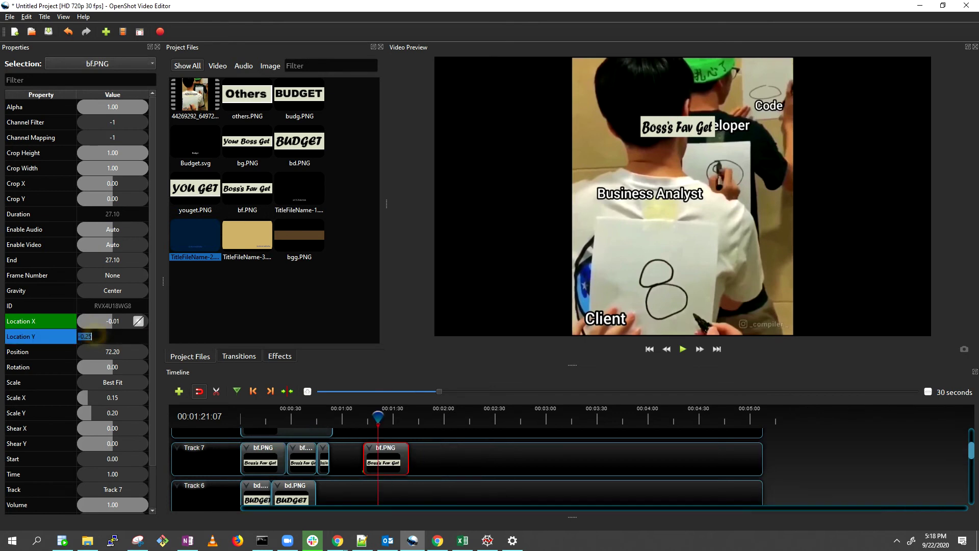
double_click(97, 321)
key("BackSpace")
type("-")
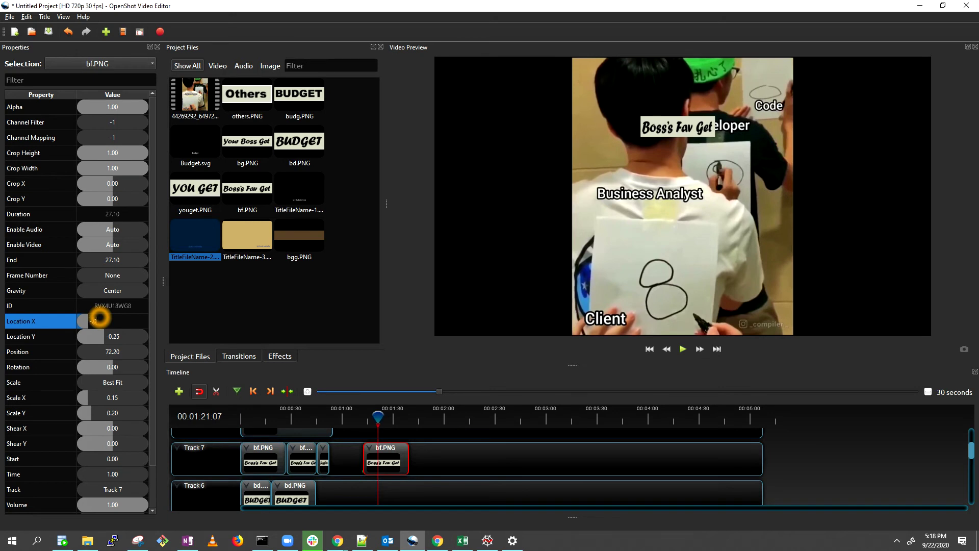
key("Return")
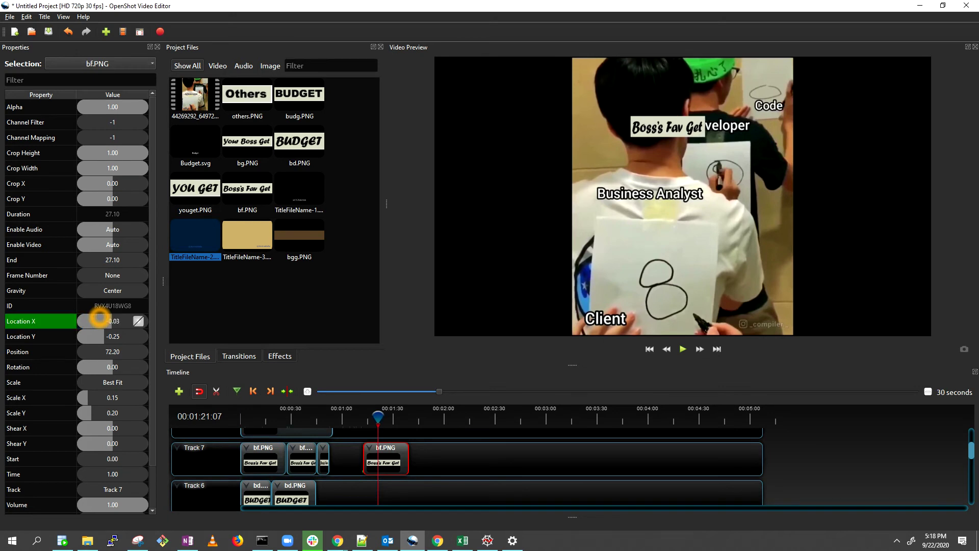
Step: Try the copied bf.PNG label at Location Y 0.5, 0.3 and 0.1
double_click(115, 337)
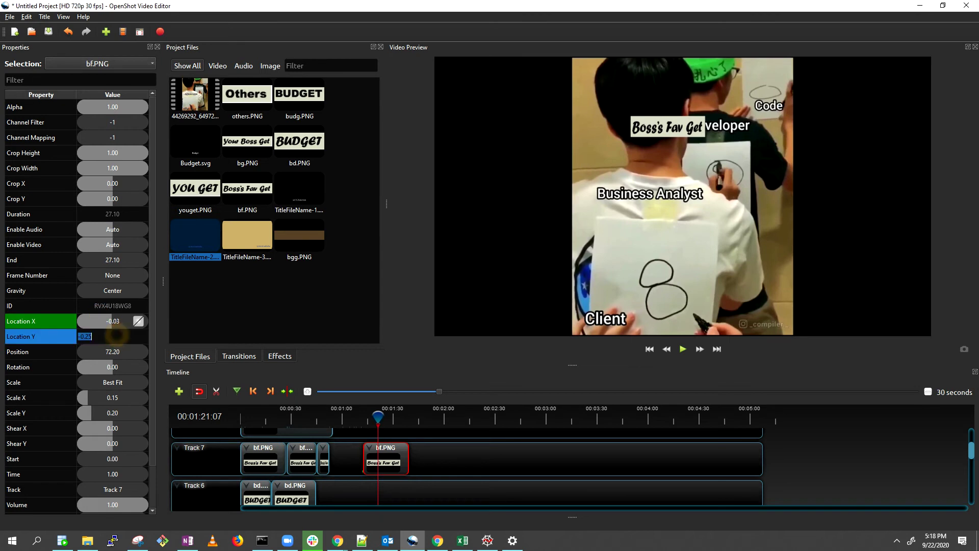
type("0.5")
key("Return")
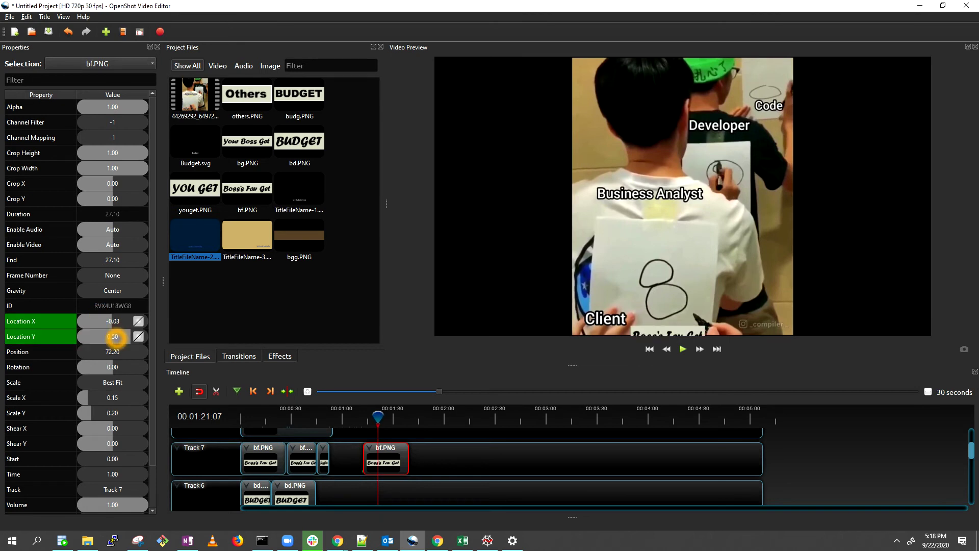
double_click(115, 337)
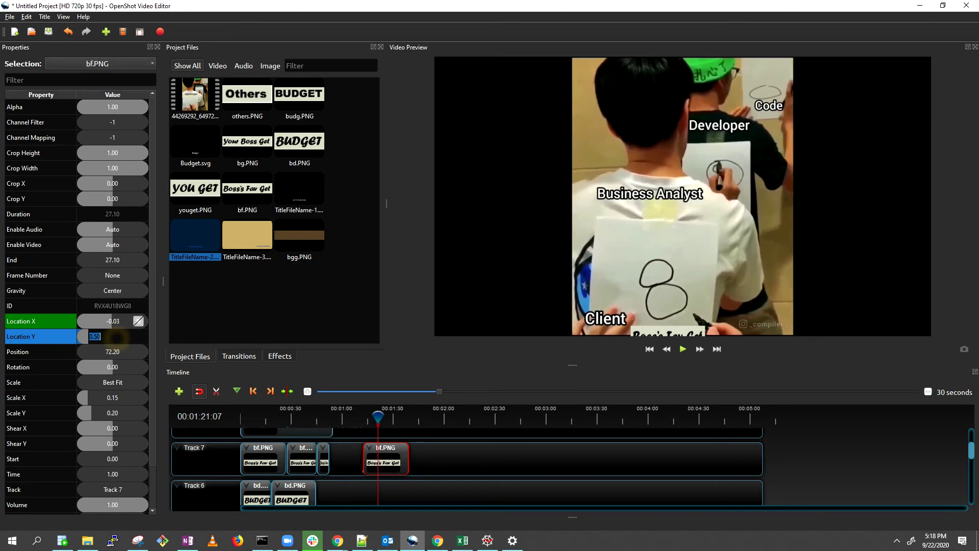
type("0.3")
key("Return")
double_click(115, 336)
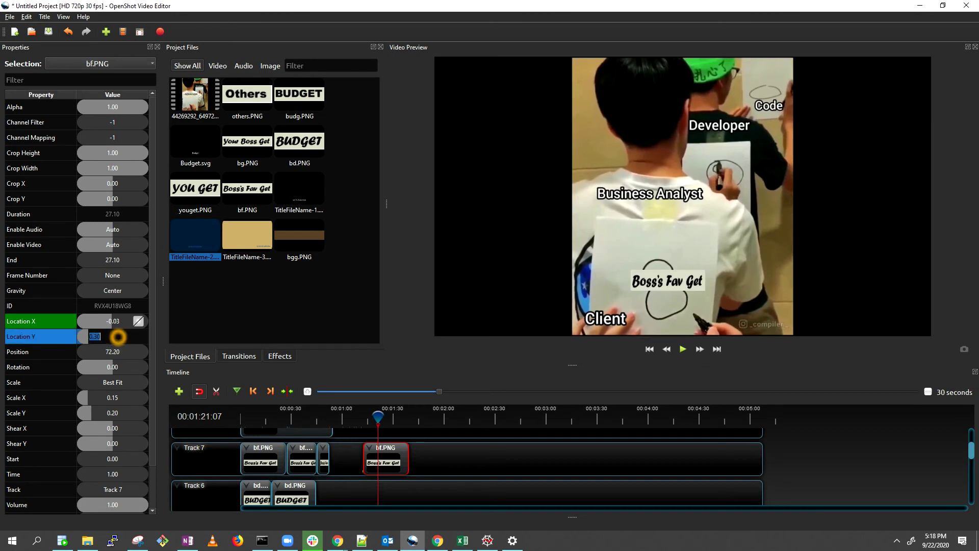
type(".1")
key("Return")
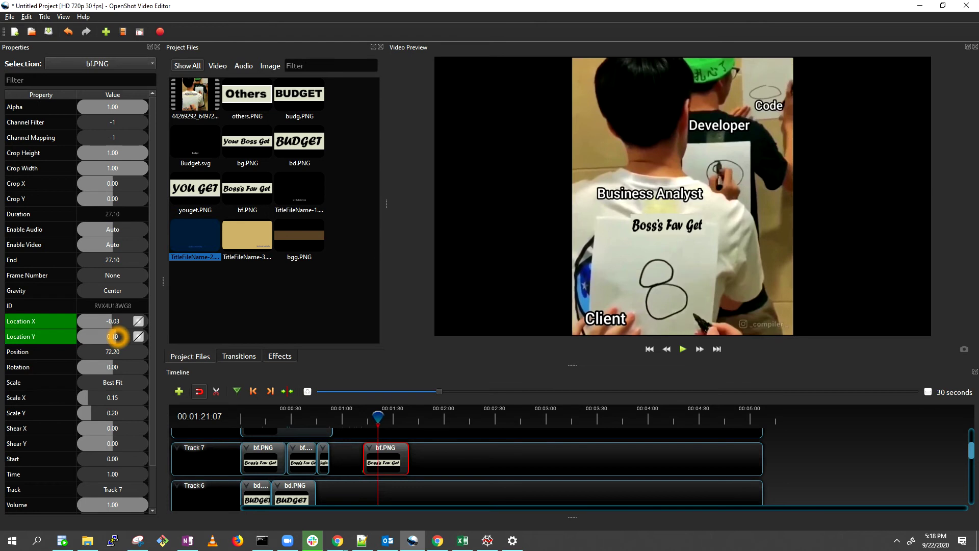
Step: Raise the copied bf.PNG label with Location Y -0.1, and settle it over the Business Analyst caption at -0.03
double_click(116, 336)
type("-.1")
key("Return")
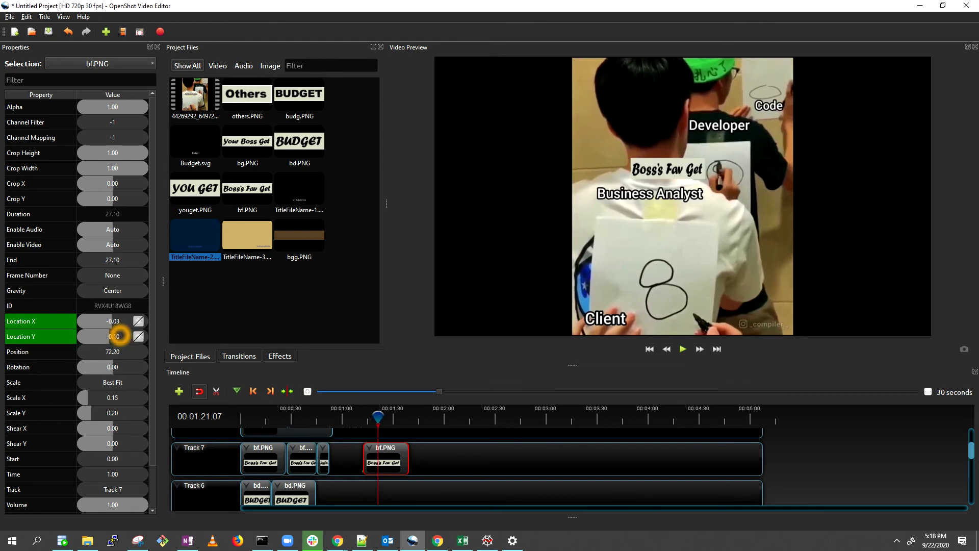
double_click(121, 336)
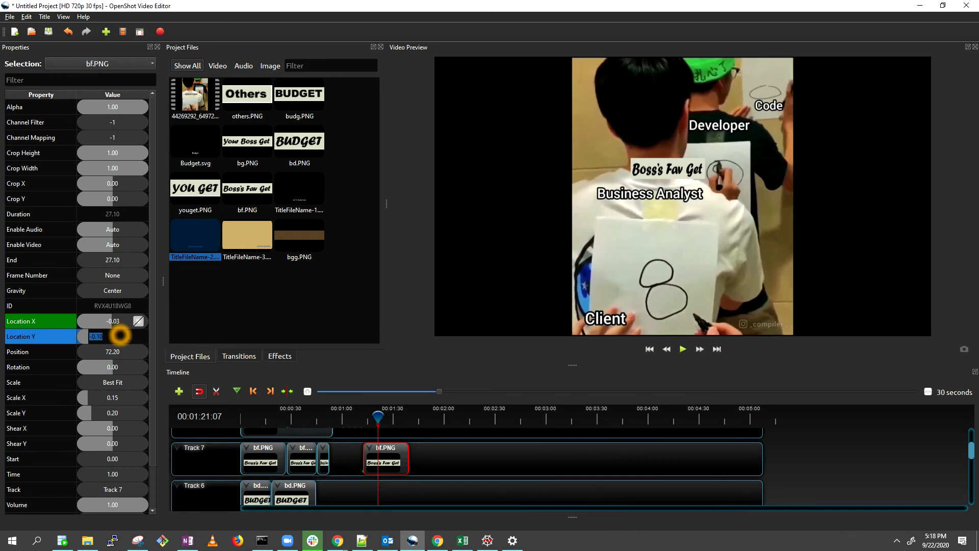
type("-.03")
key("Return")
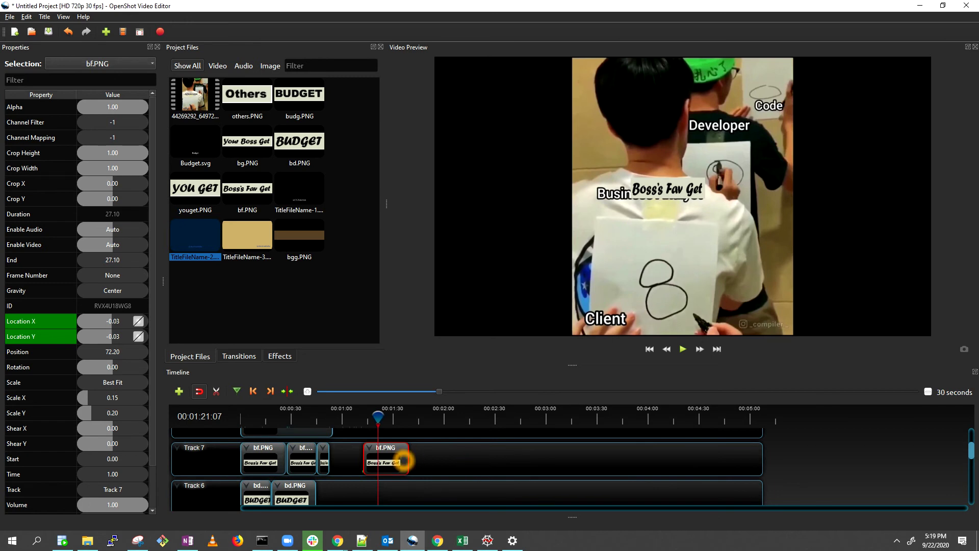
Step: Delete the copied bf.PNG clip at about 72 seconds from Track 7
key("Delete")
scroll(404, 460, "down", 3)
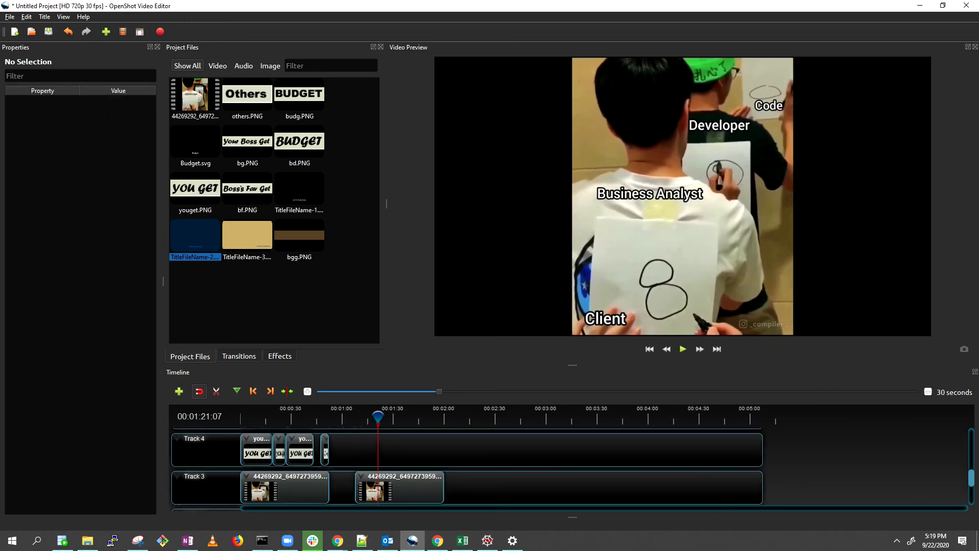
scroll(443, 457, "up", 5)
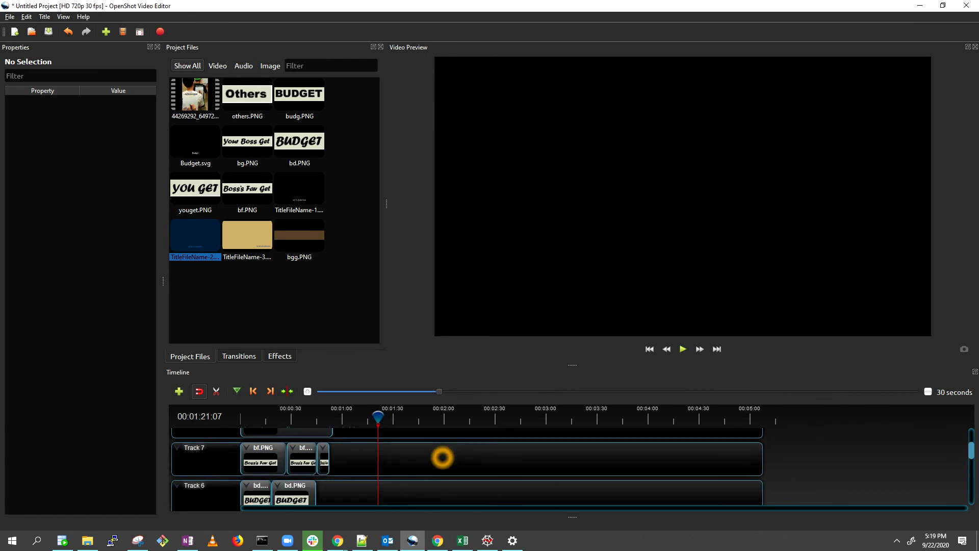
Step: Set the Location X of the TitleFileName-2.svg clip on Track 9 to 0 at about 29 seconds
left_click(281, 446)
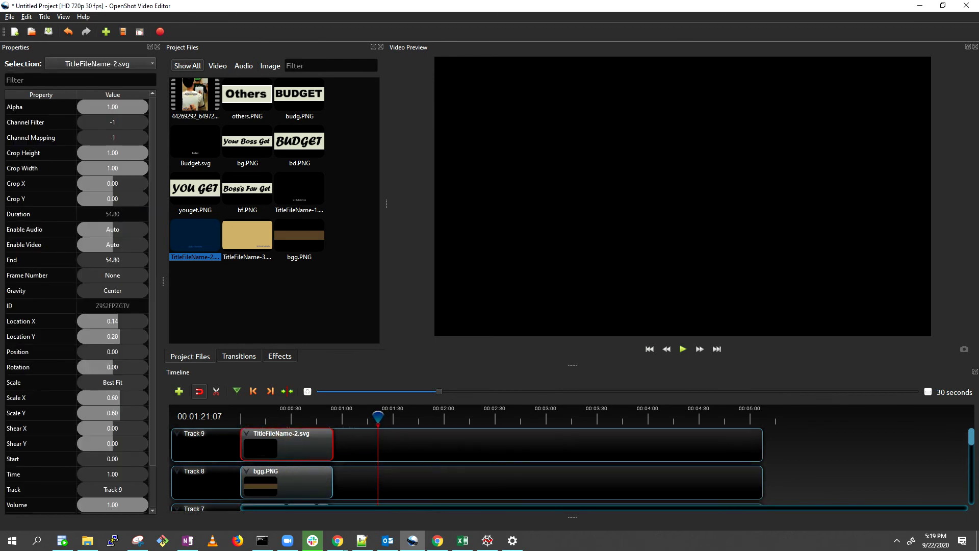
left_click_drag(377, 417, 290, 417)
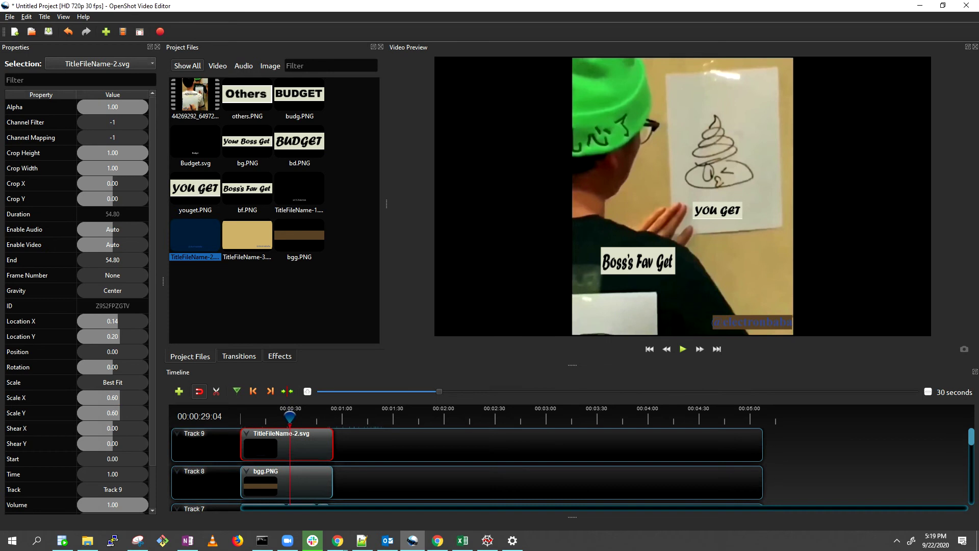
double_click(116, 320)
left_click(116, 320)
key("BackSpace")
key("BackSpace")
key("Return")
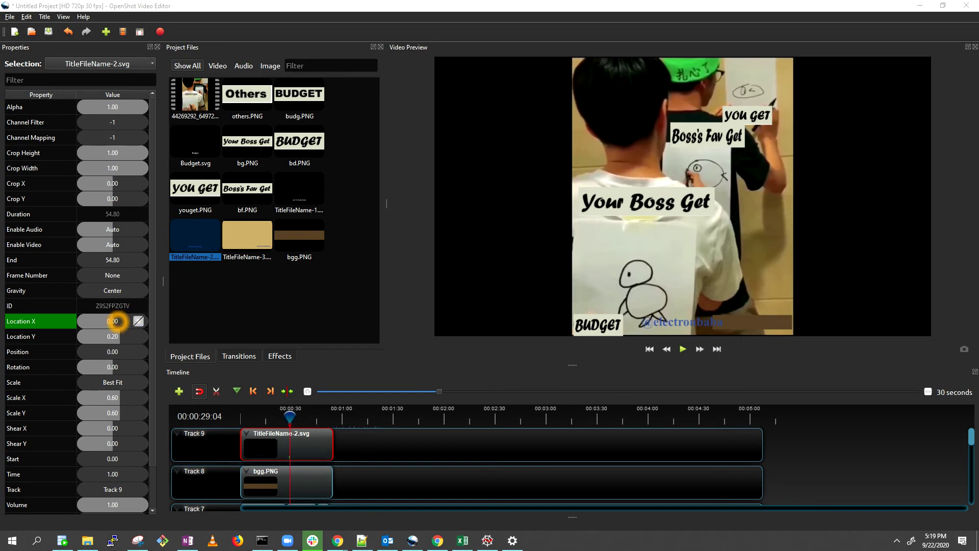
Step: Set the title's Location X to 0.30 at about 29 seconds and return the playhead to the start
double_click(117, 320)
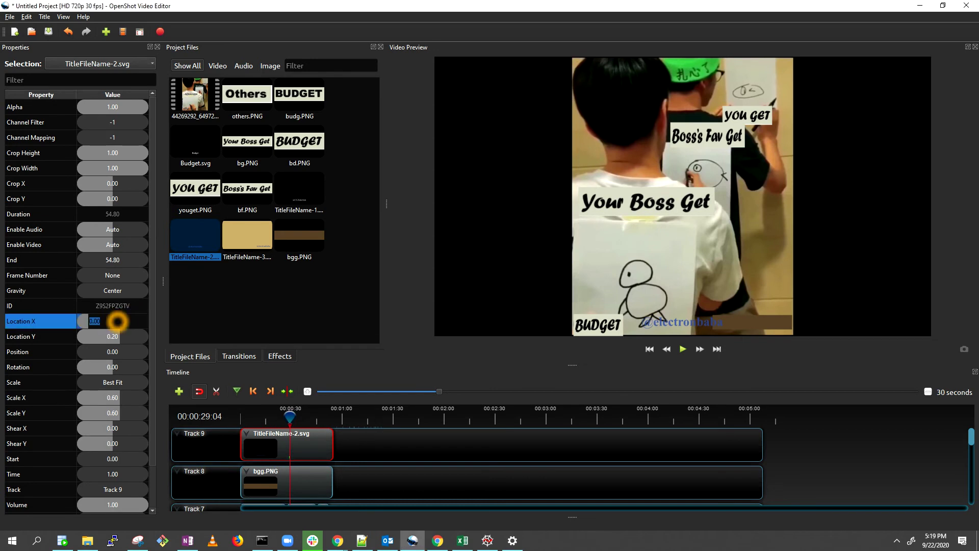
type("0.3")
key("Return")
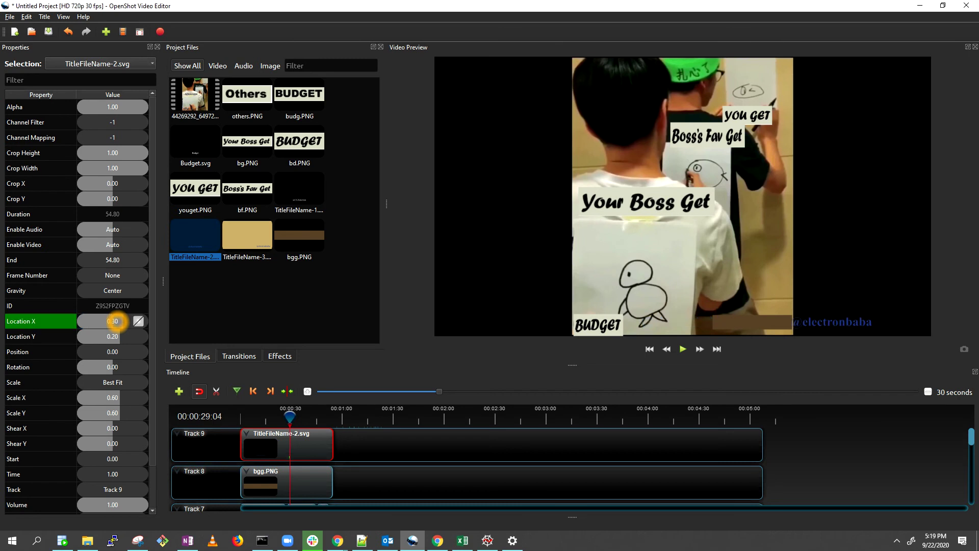
left_click_drag(300, 415, 238, 418)
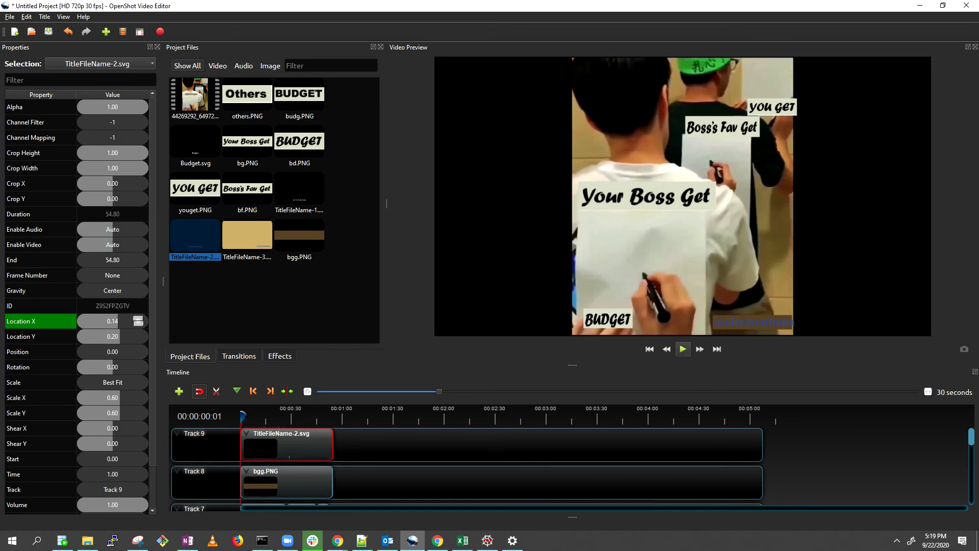
Step: Play the opening to about 11 seconds, and remove the Location X keyframe from the TitleFileName-2.svg clip on Track 9
left_click(682, 349)
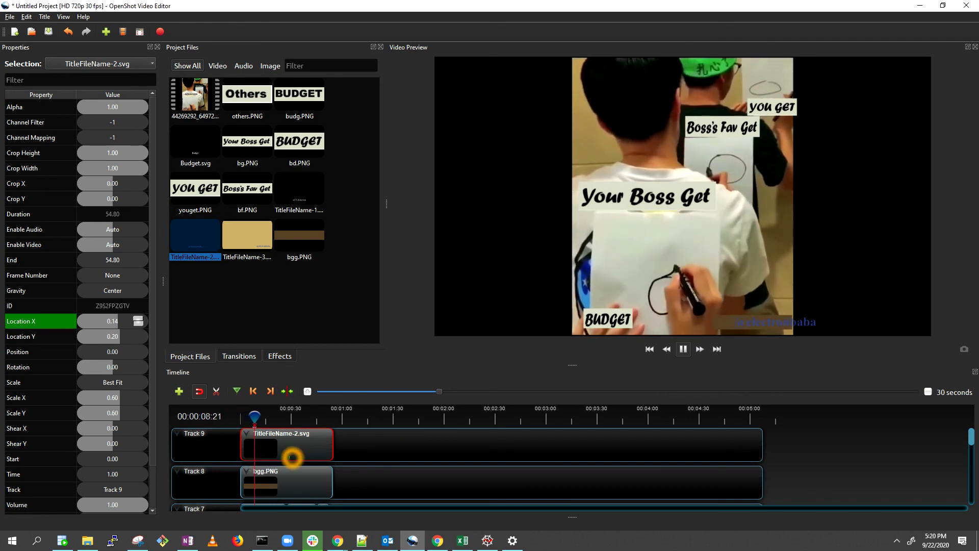
left_click(683, 351)
right_click(34, 322)
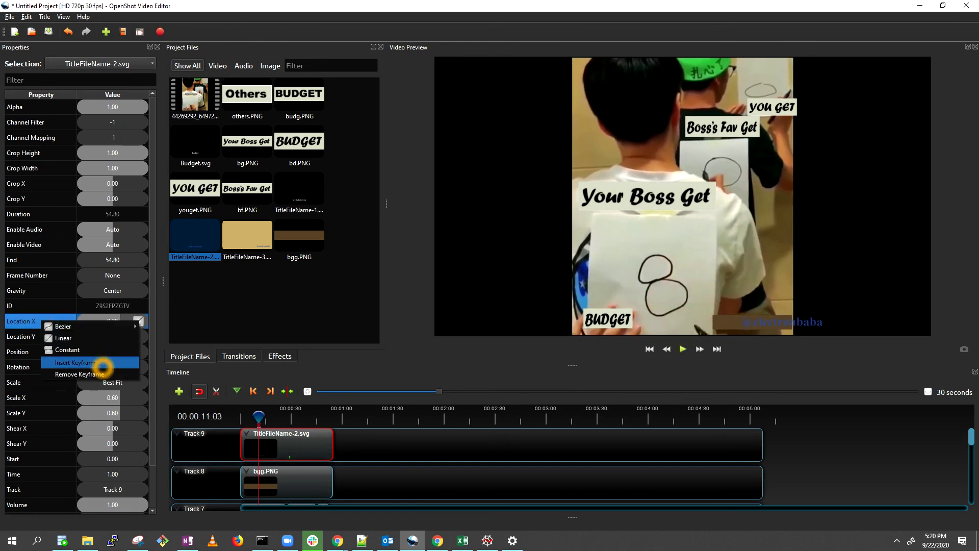
left_click(103, 374)
left_click(272, 448)
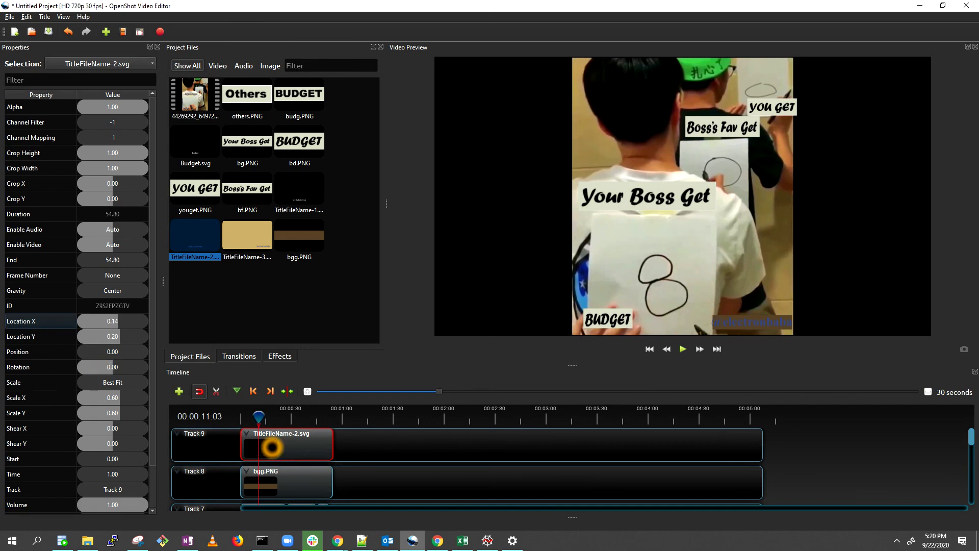
Step: Scrub ahead and play the video until about 51 seconds to check the title and label positions
left_click(414, 463)
left_click_drag(258, 417, 272, 417)
left_click(315, 418)
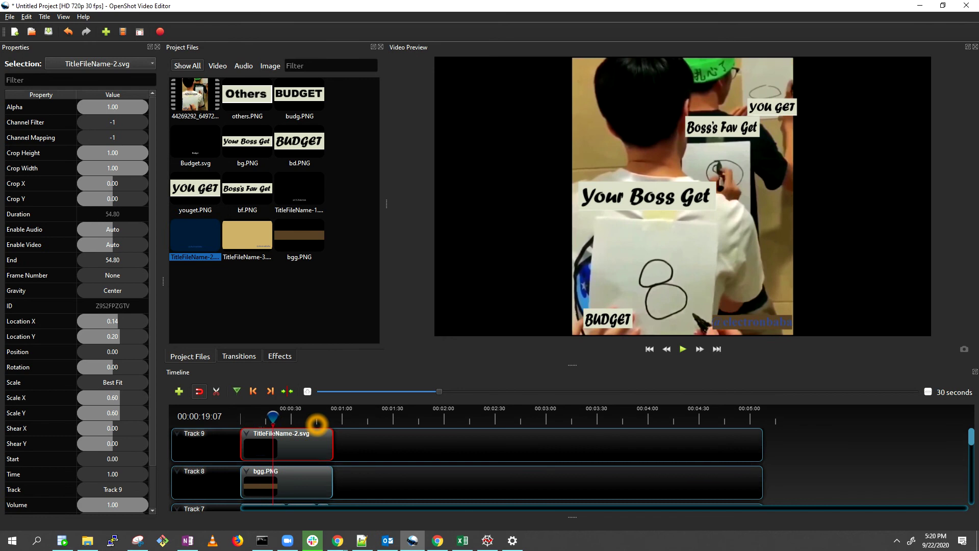
left_click(685, 349)
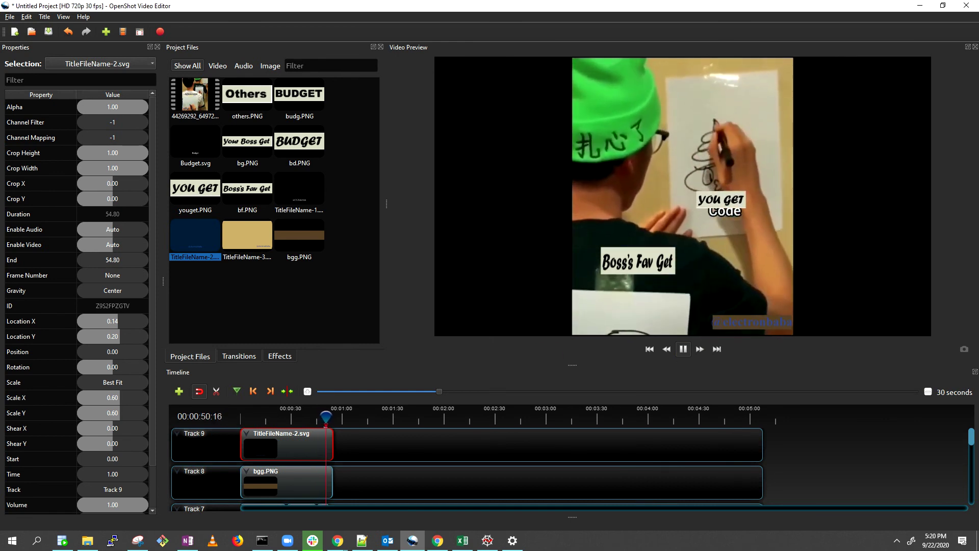
left_click(683, 348)
Step: Select the last youget.PNG clip on Track 4, the one ending at about 52 seconds
left_click(533, 462)
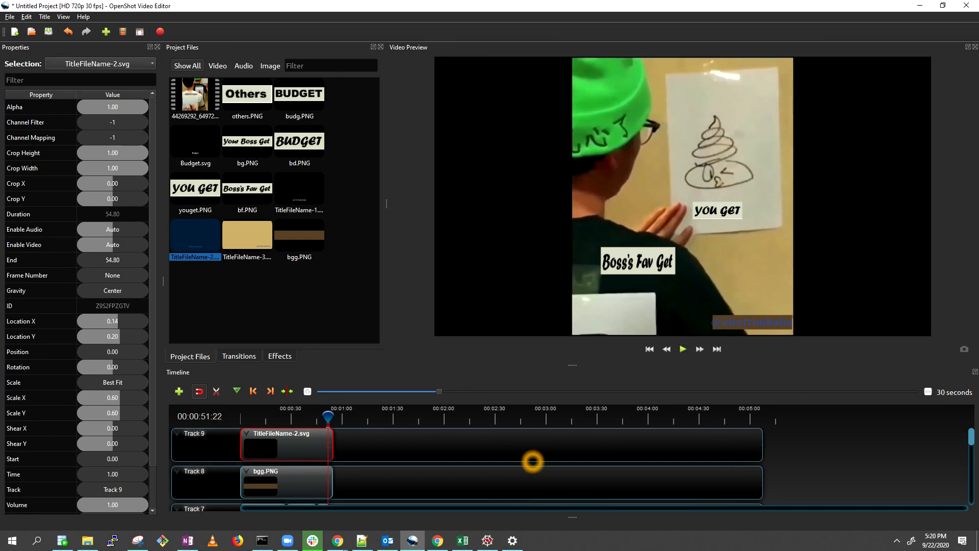
scroll(533, 462, "up", 3)
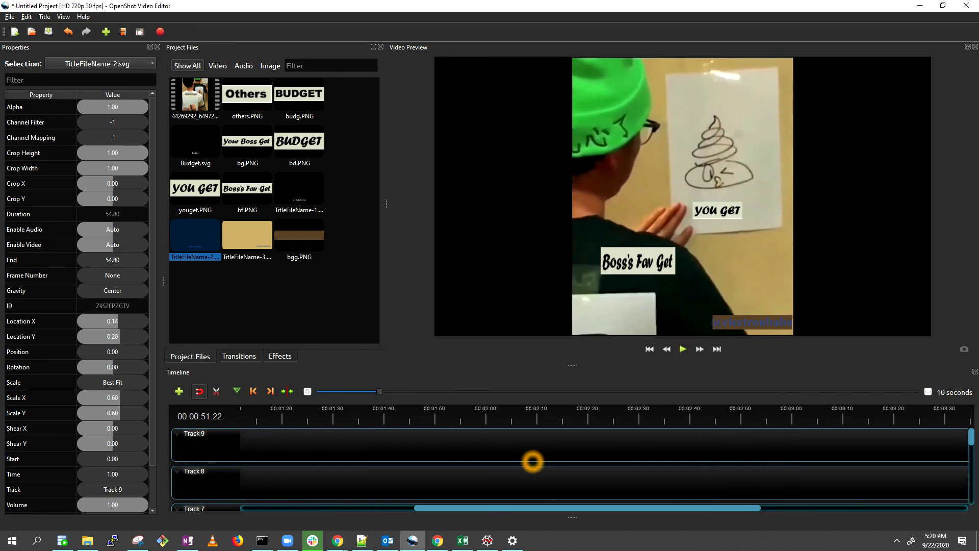
left_click(537, 503)
left_click_drag(440, 509, 282, 509)
scroll(500, 488, "down", 2)
left_click(500, 489)
scroll(500, 488, "down", 2)
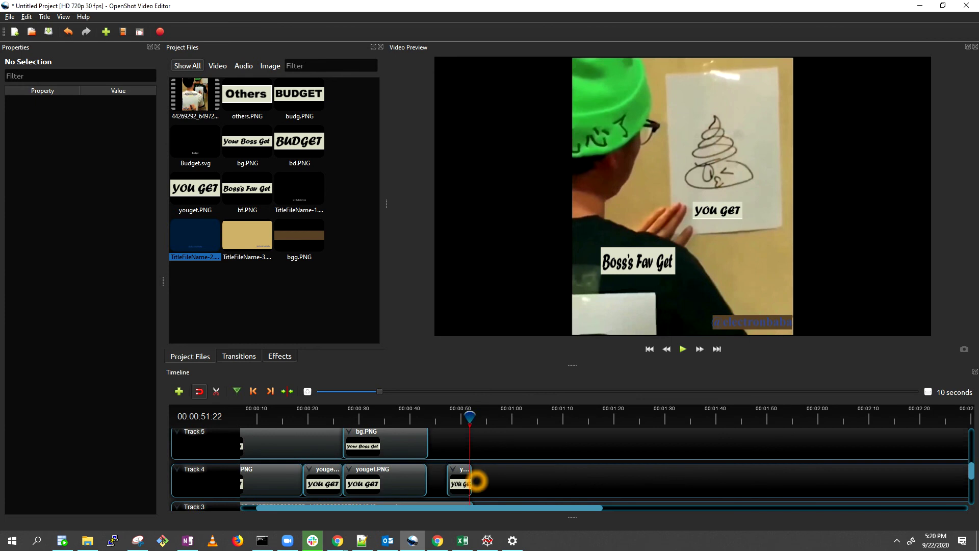
scroll(476, 480, "up", 5, "ctrl")
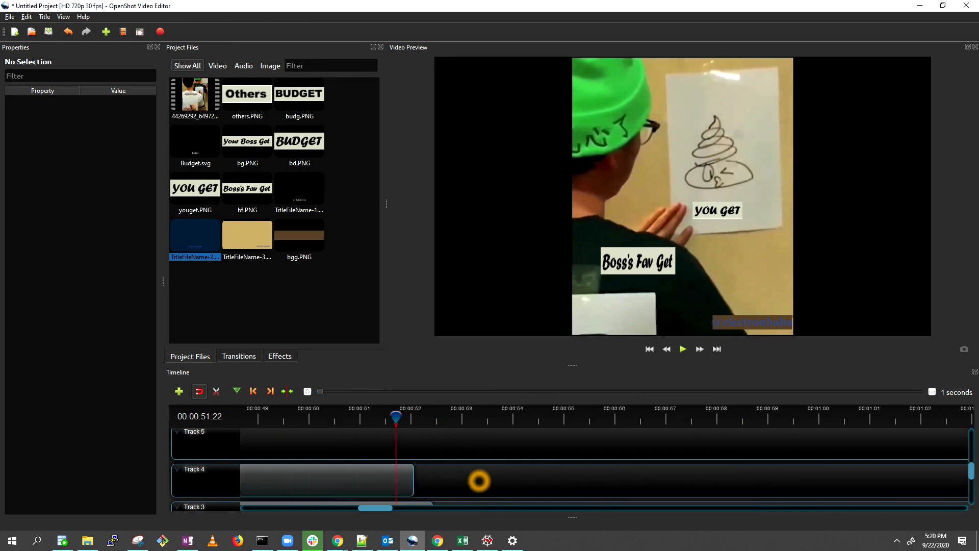
scroll(441, 469, "down", 2, "ctrl")
left_click(423, 485)
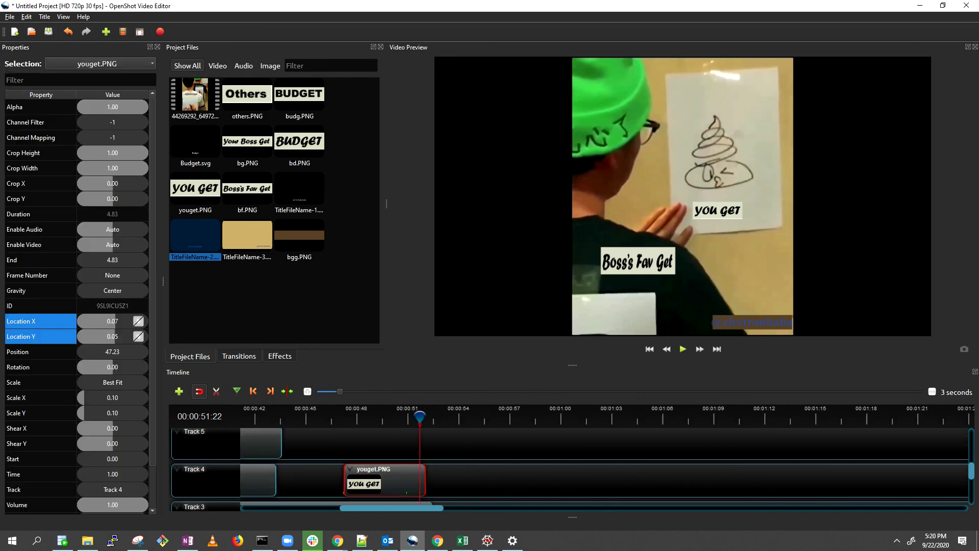
Step: Remove the Location X and Location Y keyframes from the selected youget.PNG clip at about 50 seconds
left_click(419, 415)
left_click_drag(420, 415, 393, 417)
key("ctrl+equal")
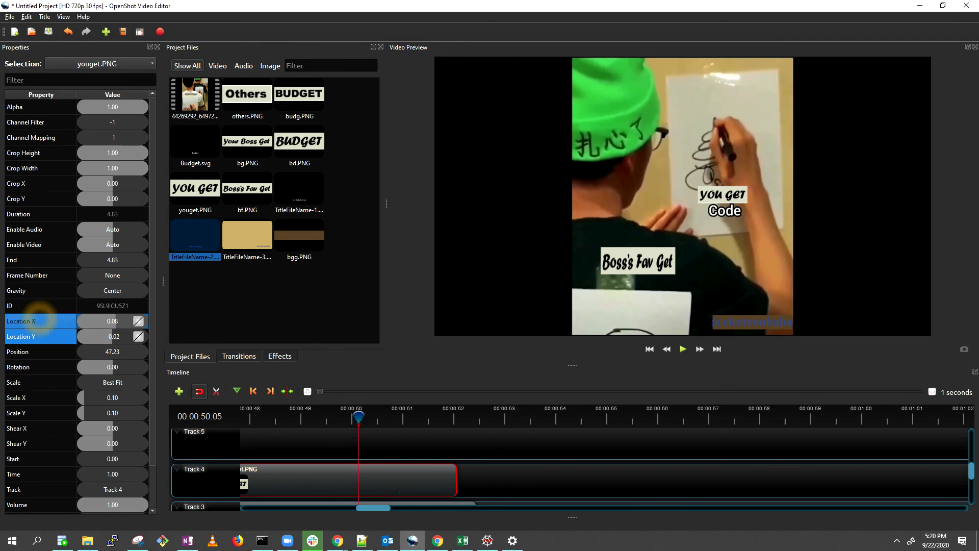
right_click(39, 318)
left_click(94, 359)
left_click(37, 337)
right_click(37, 337)
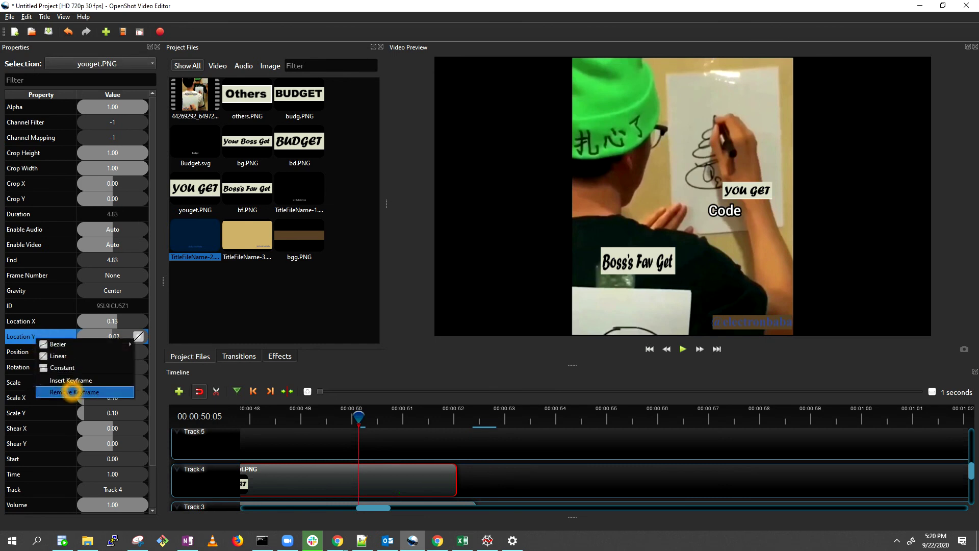
left_click(72, 391)
Step: Return the playhead to the start and preview the first 2 seconds of the video
left_click_drag(358, 416, 235, 417)
left_click(218, 416)
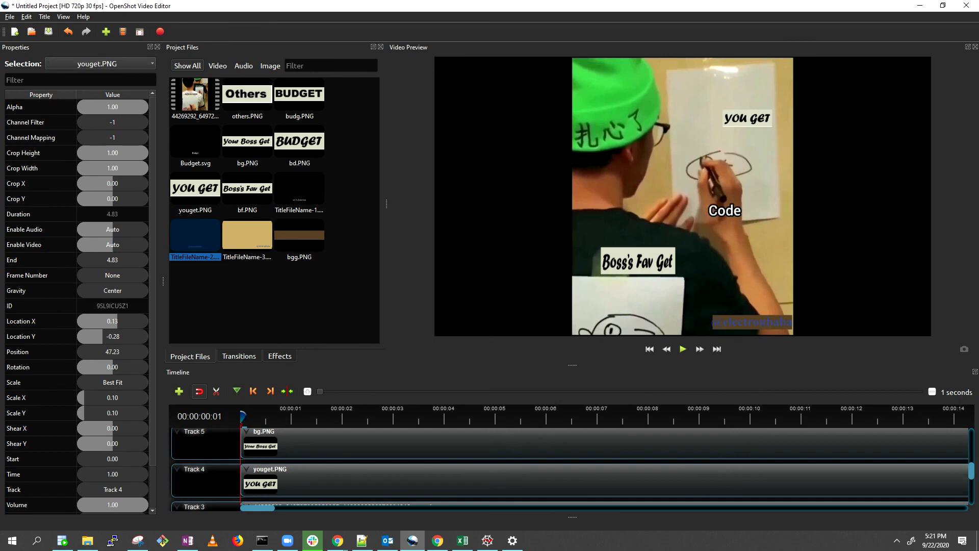
left_click(617, 472)
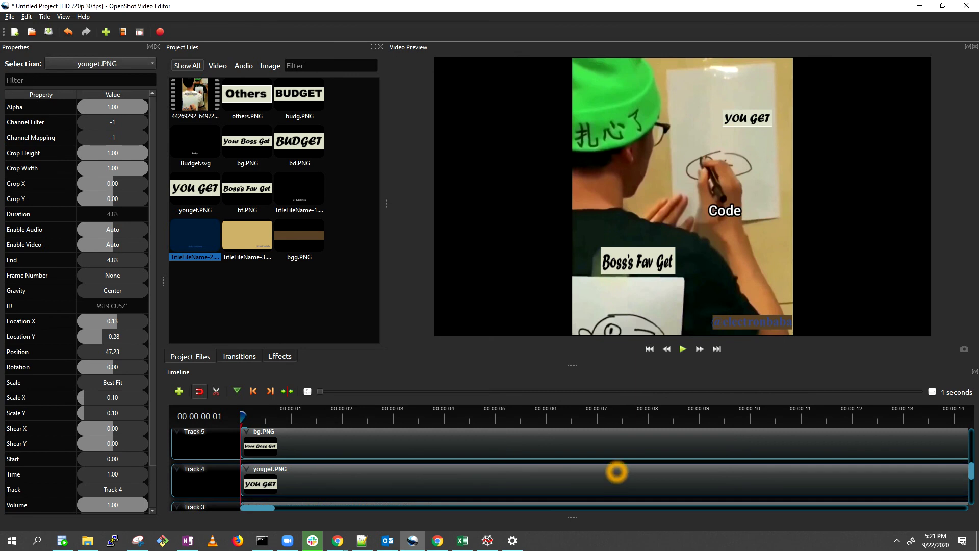
left_click(537, 459)
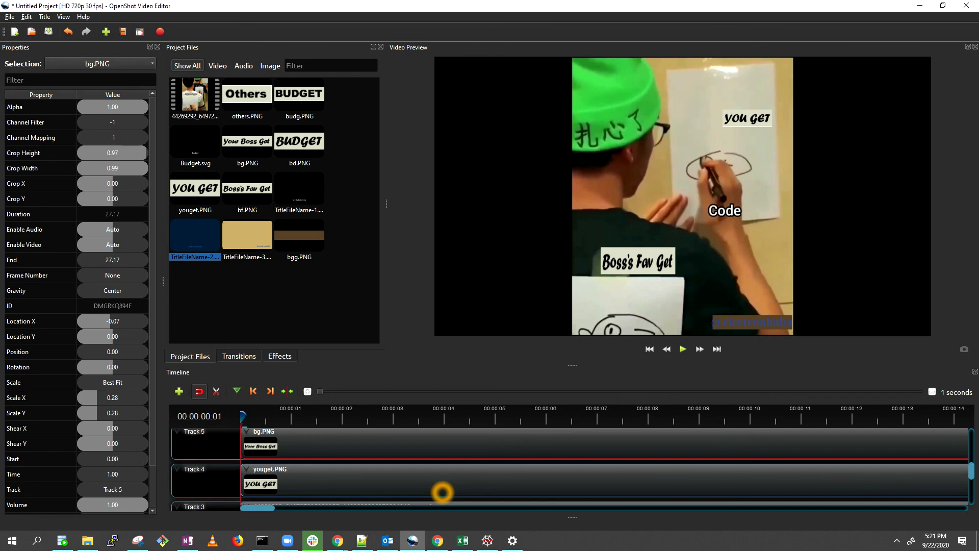
left_click(682, 349)
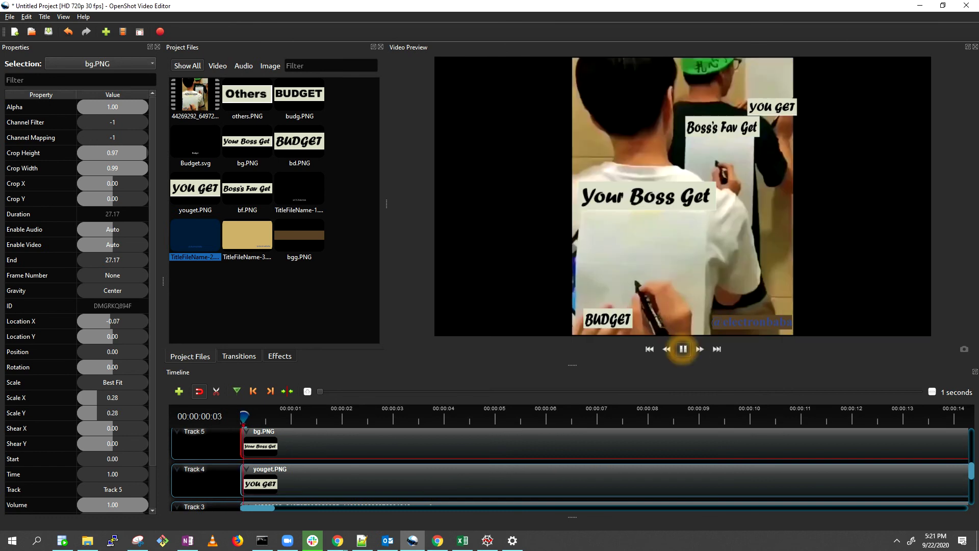
left_click(682, 349)
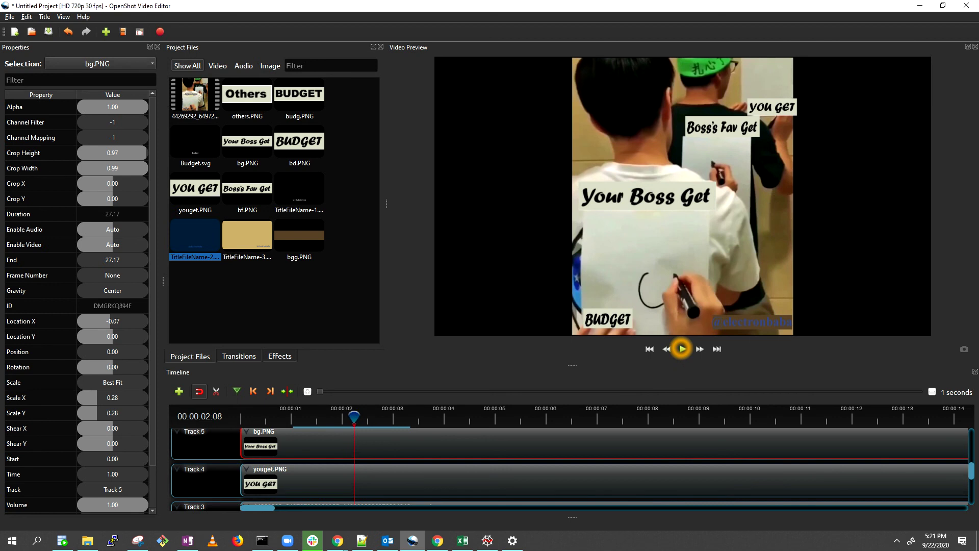